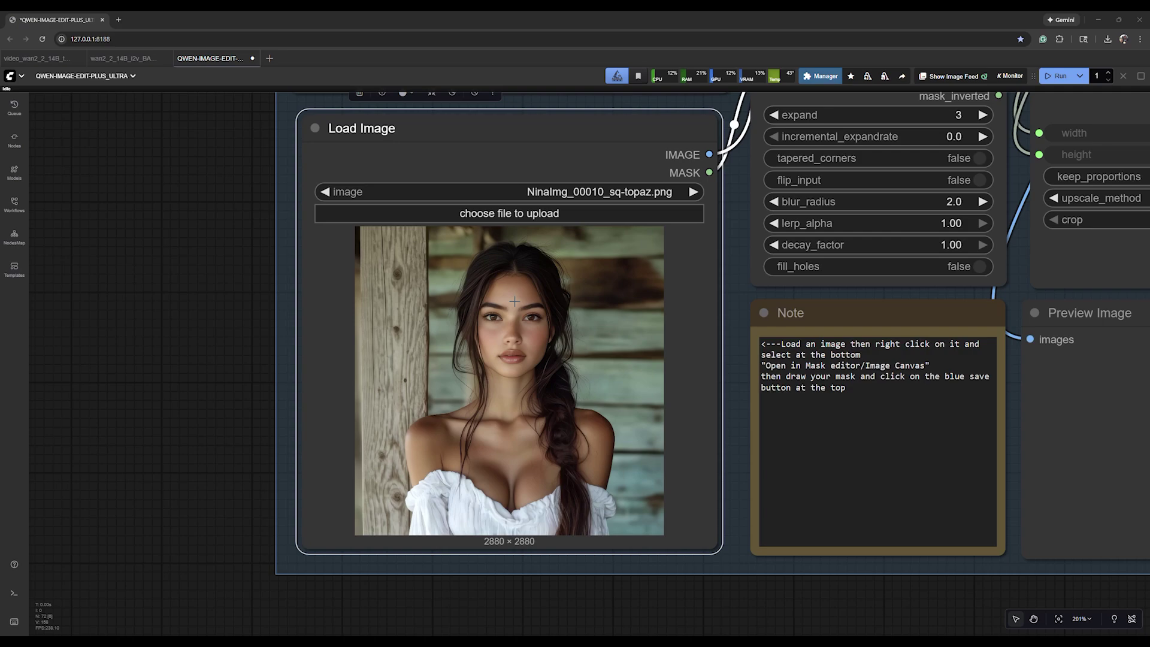
Open the Load Image portrait in the MaskEditor.
scroll(509, 320, "up", 6)
scroll(509, 320, "up", 1)
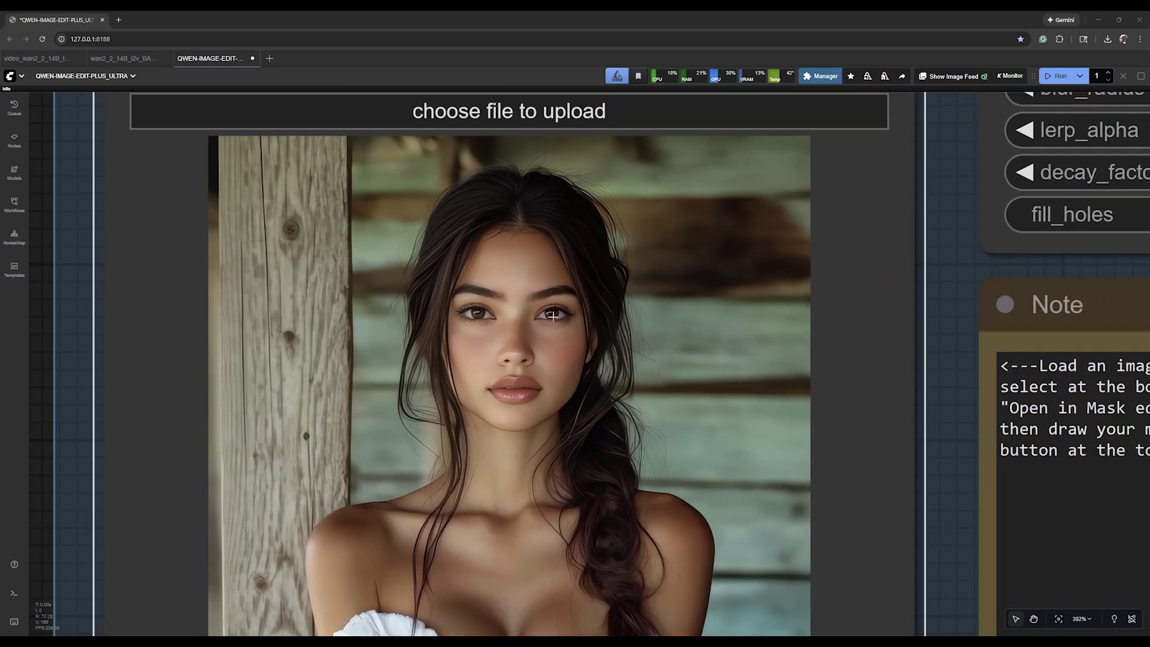
scroll(553, 318, "up", 8)
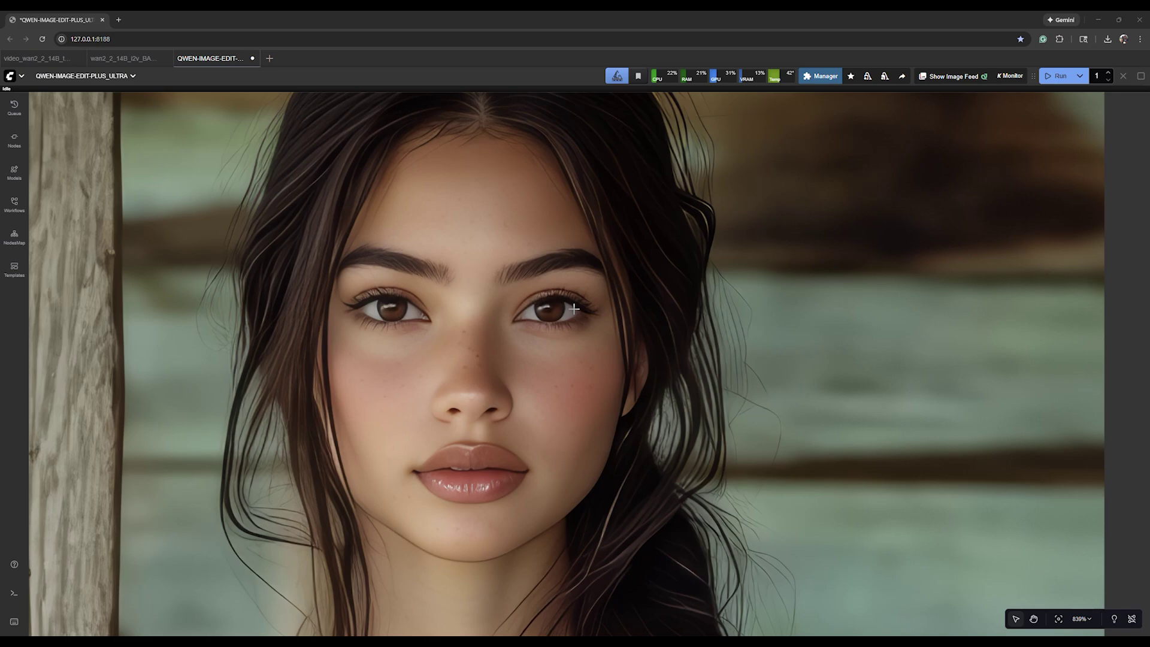
scroll(515, 312, "down", 5)
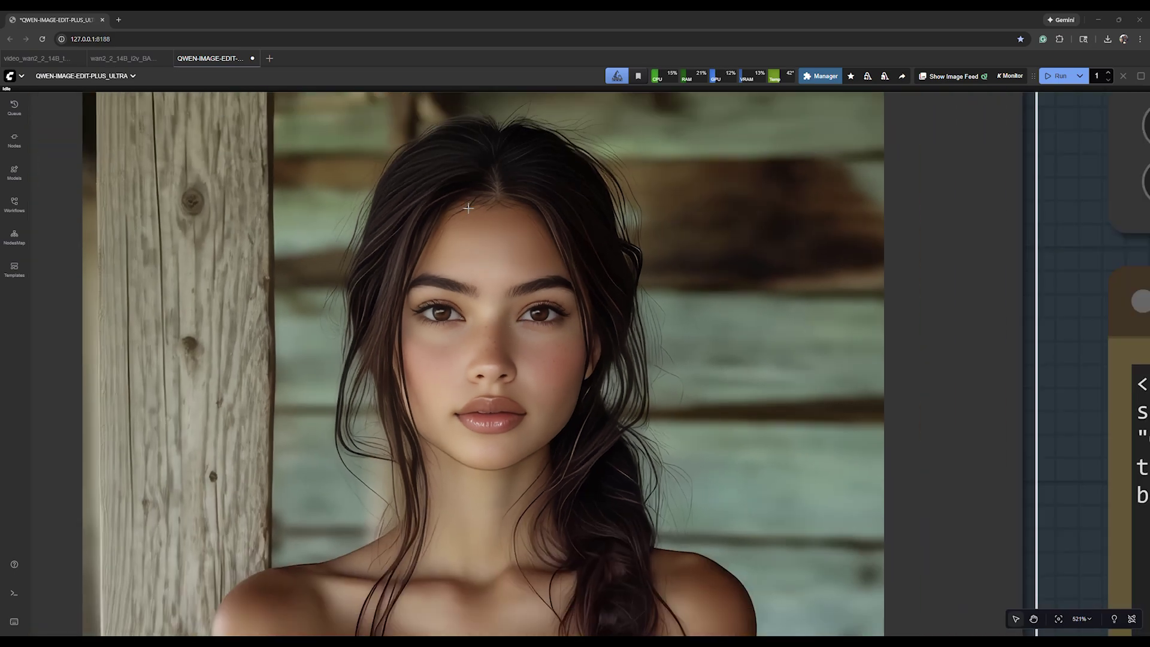
scroll(476, 229, "down", 3)
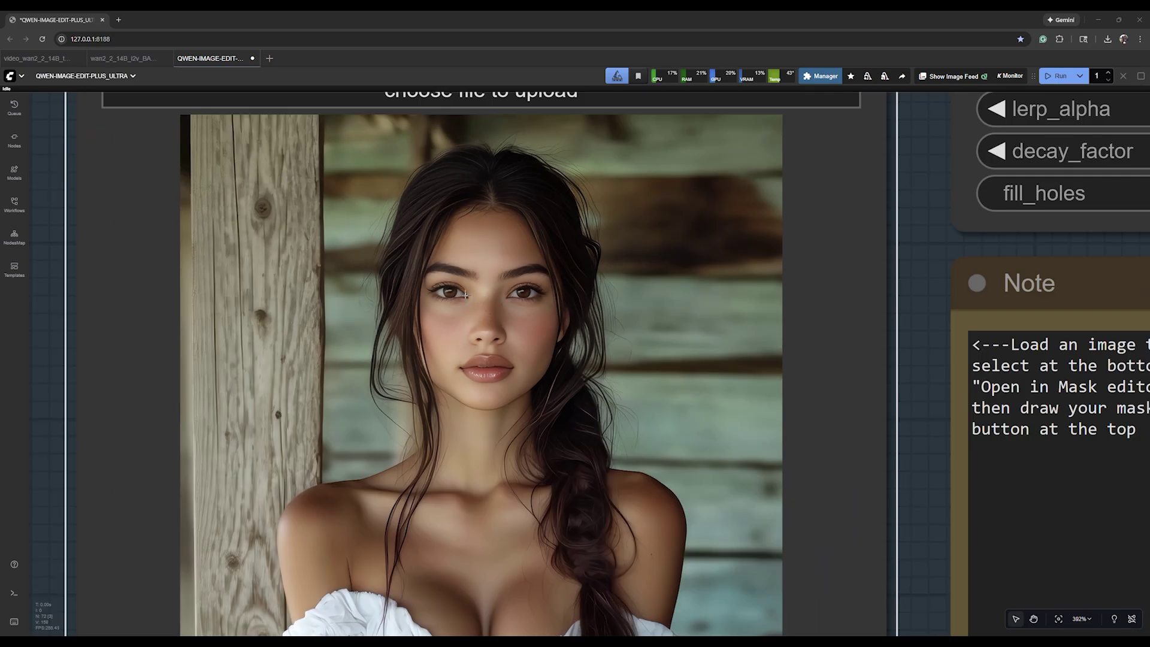
scroll(472, 293, "down", 15)
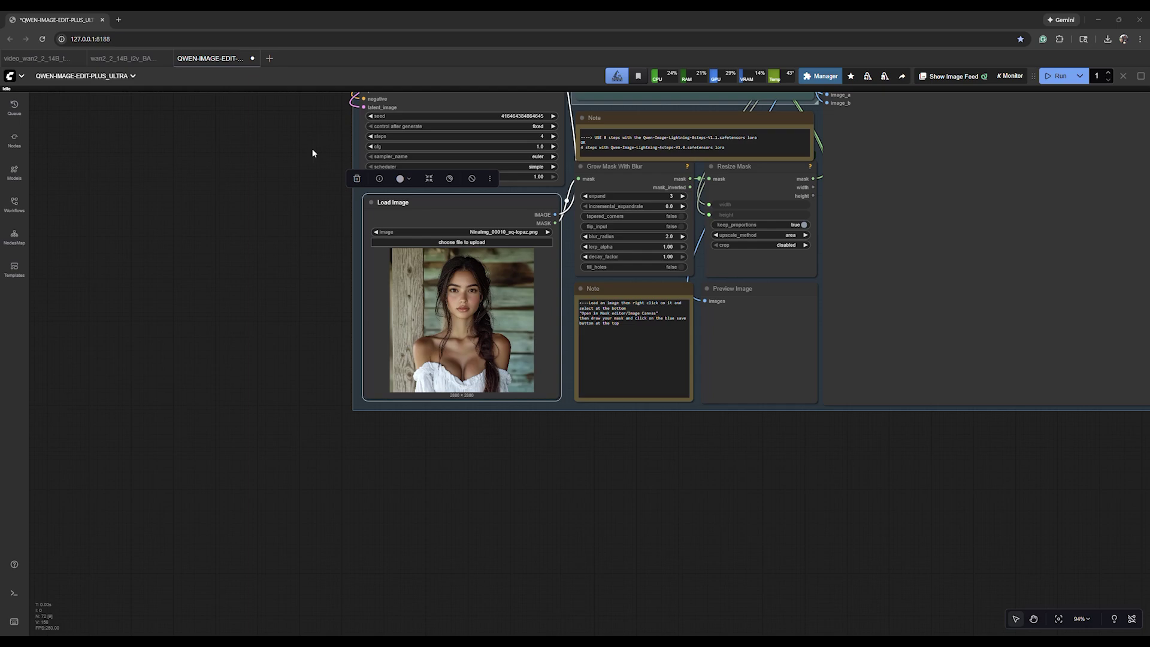
scroll(312, 153, "up", 10)
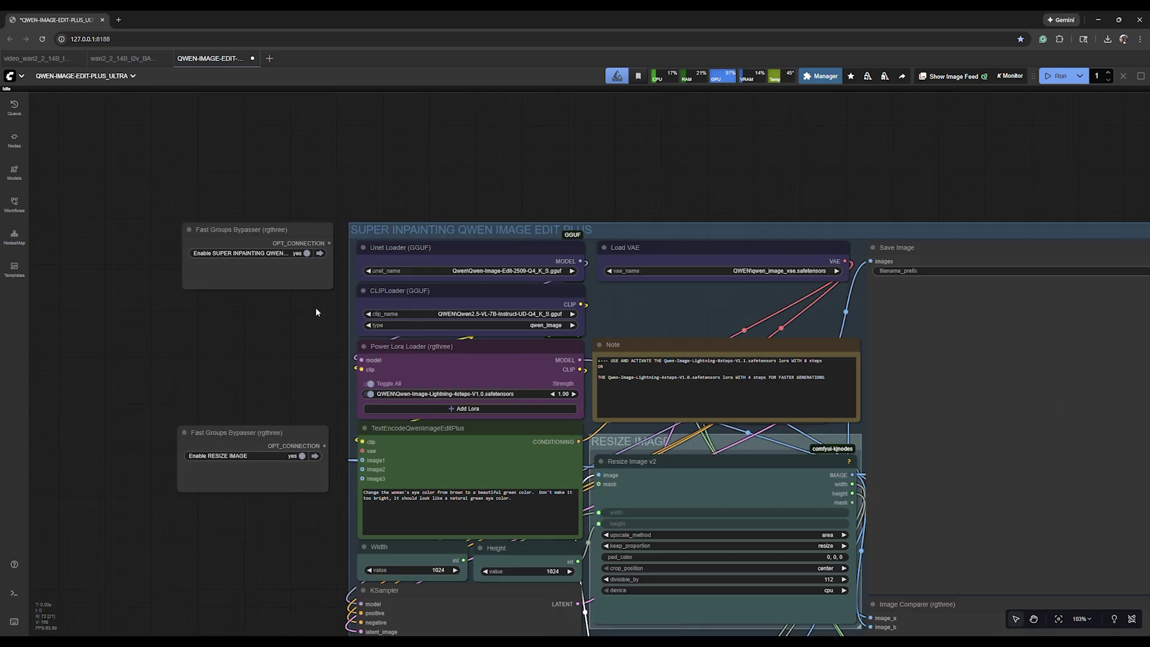
scroll(316, 312, "up", 7)
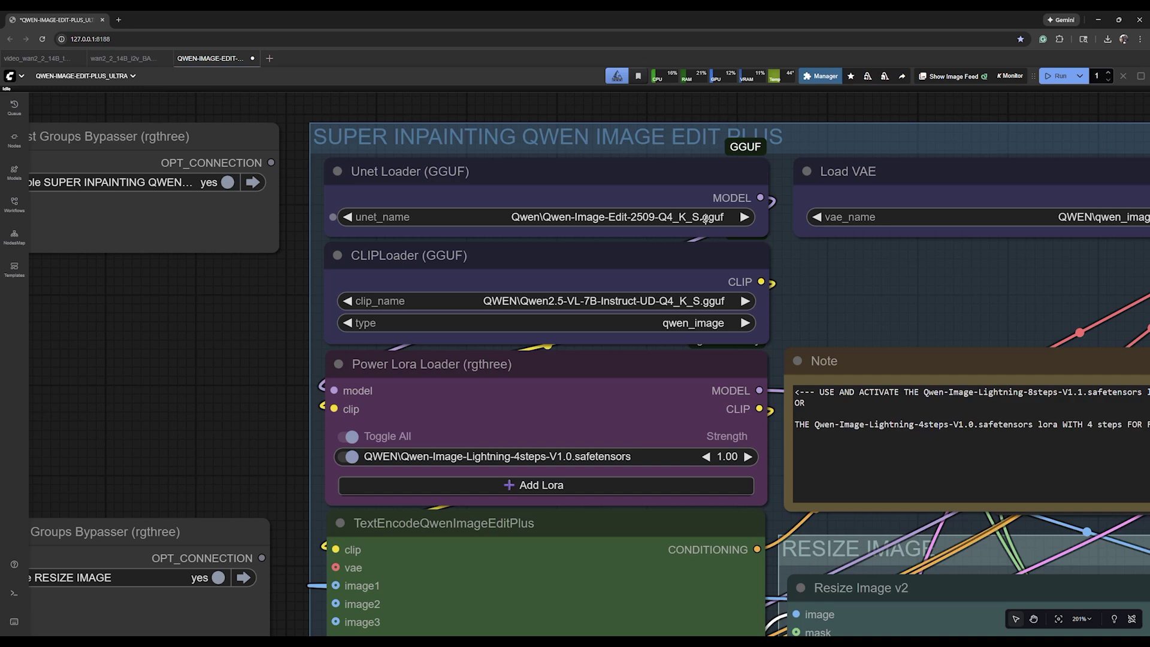
scroll(705, 218, "down", 2)
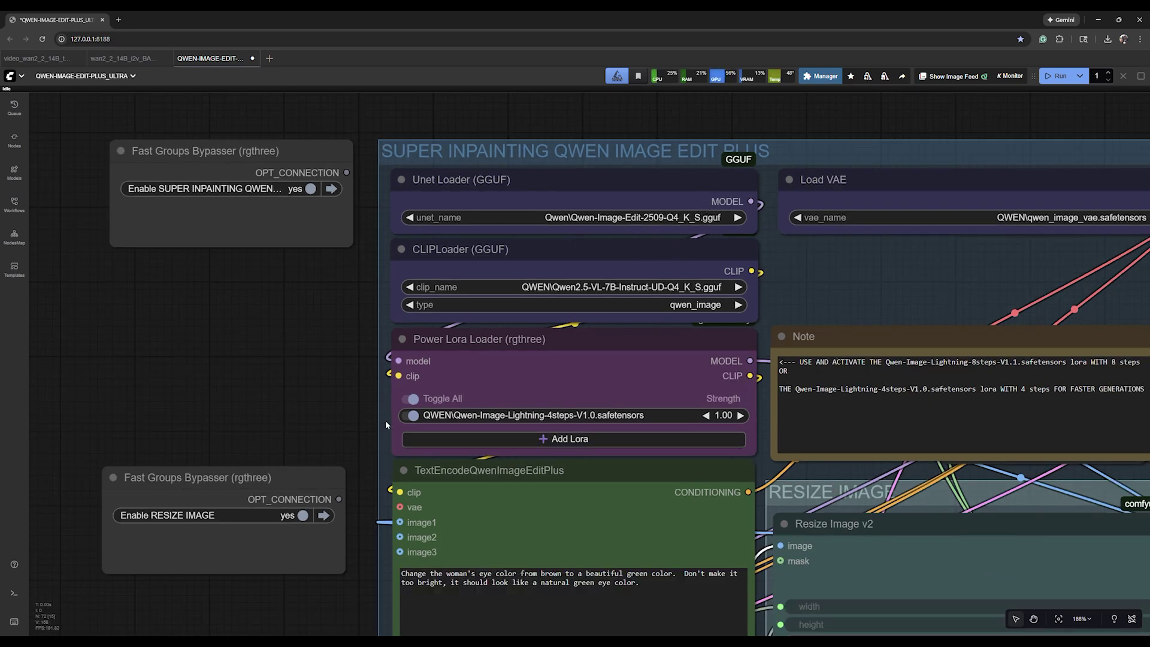
scroll(562, 269, "down", 4)
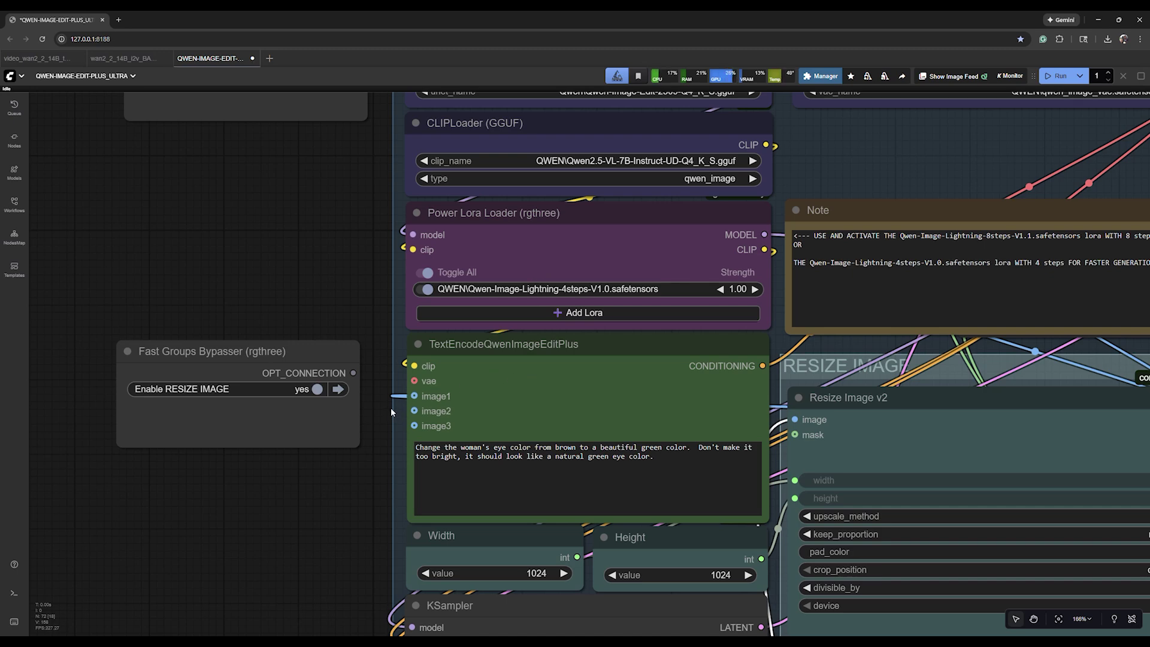
scroll(391, 407, "down", 2)
scroll(383, 443, "down", 2)
scroll(488, 331, "up", 4)
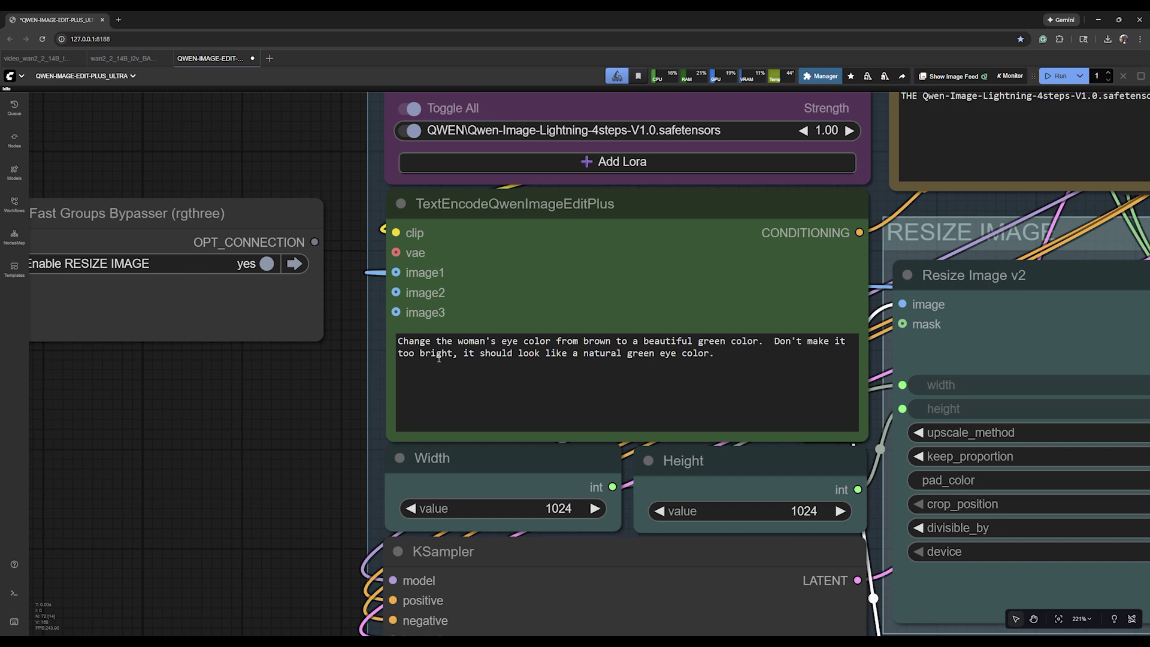
scroll(553, 377, "down", 3)
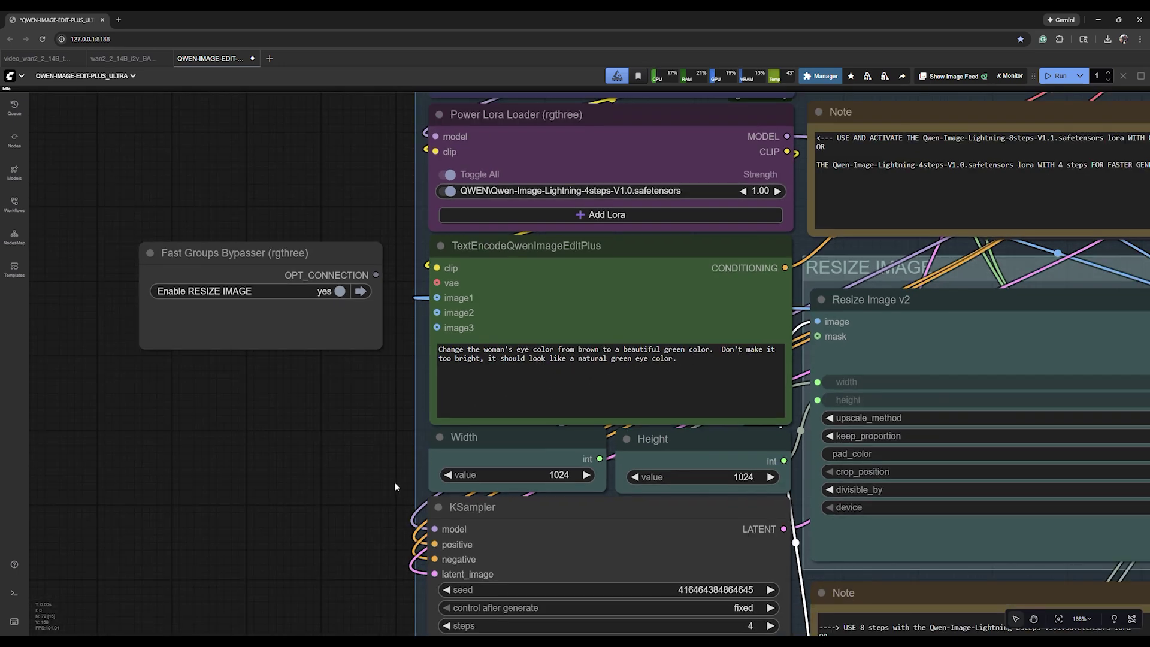
scroll(515, 396, "down", 2)
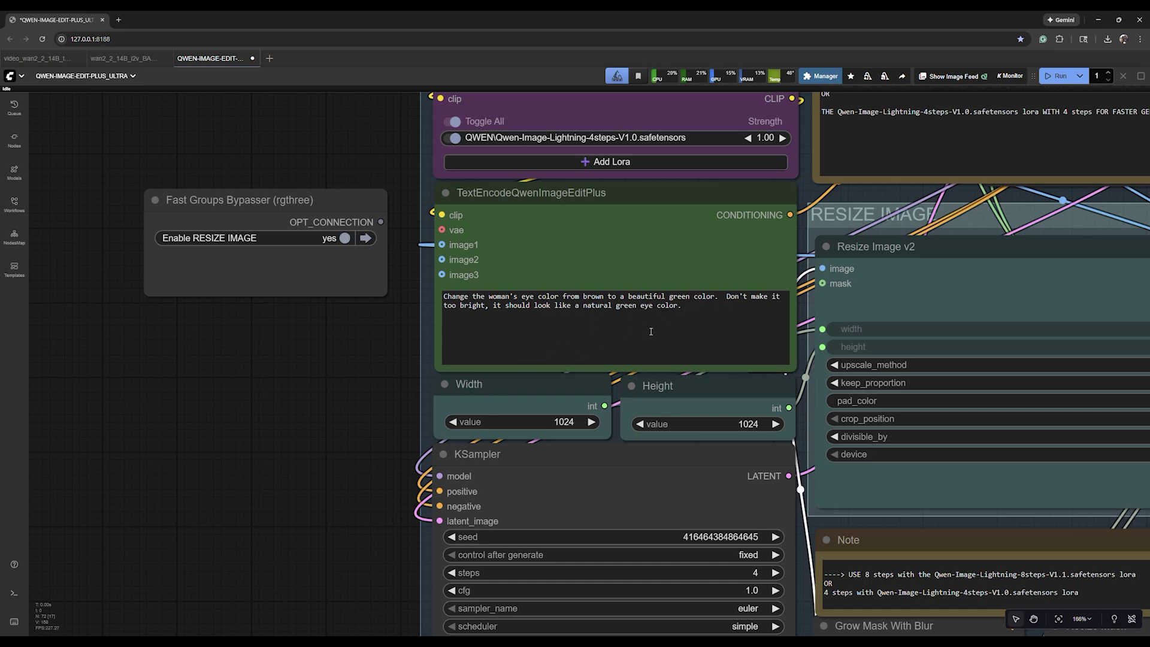
scroll(371, 384, "down", 4)
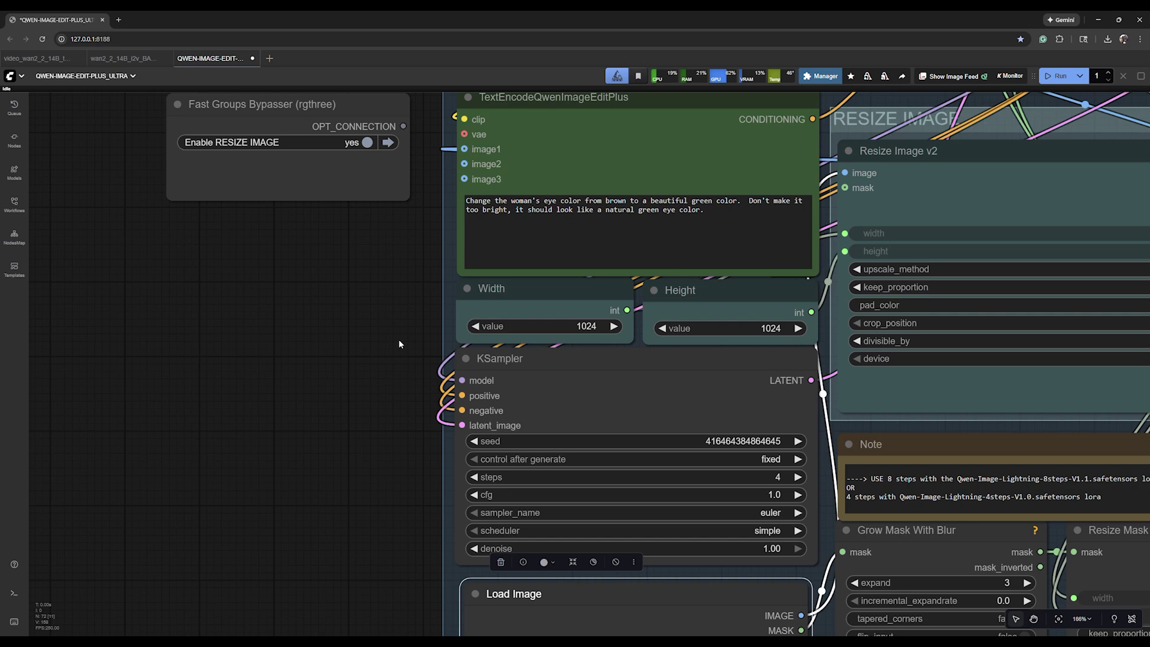
scroll(379, 323, "down", 6)
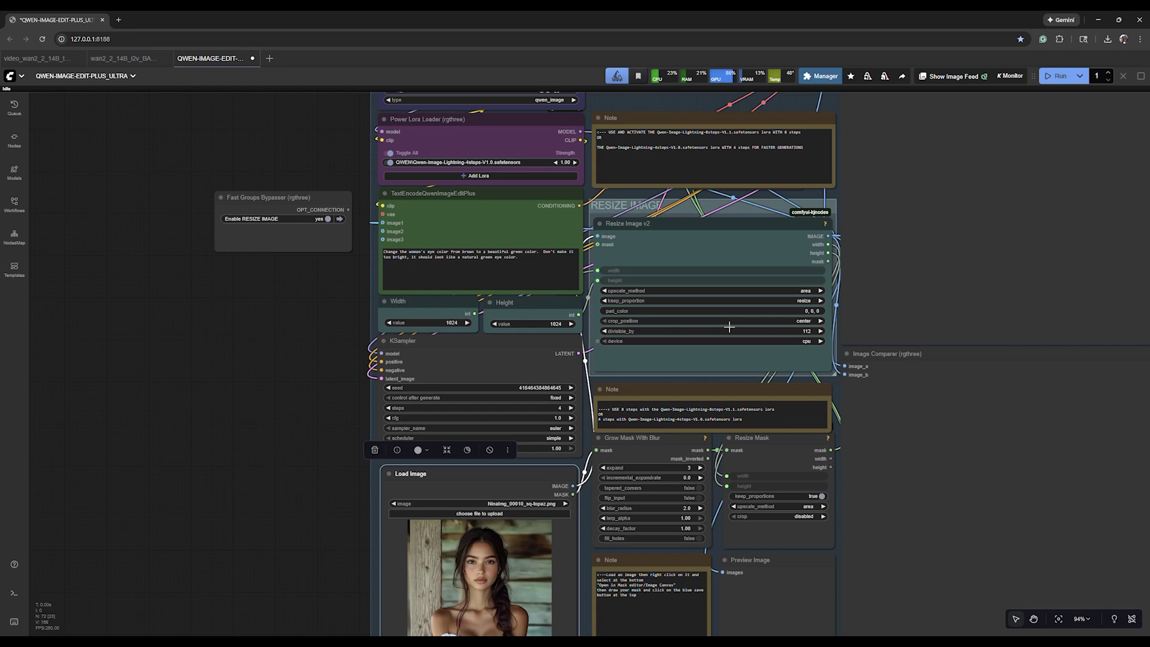
left_click_drag(334, 513, 336, 375)
scroll(431, 428, "up", 4)
scroll(568, 386, "up", 9)
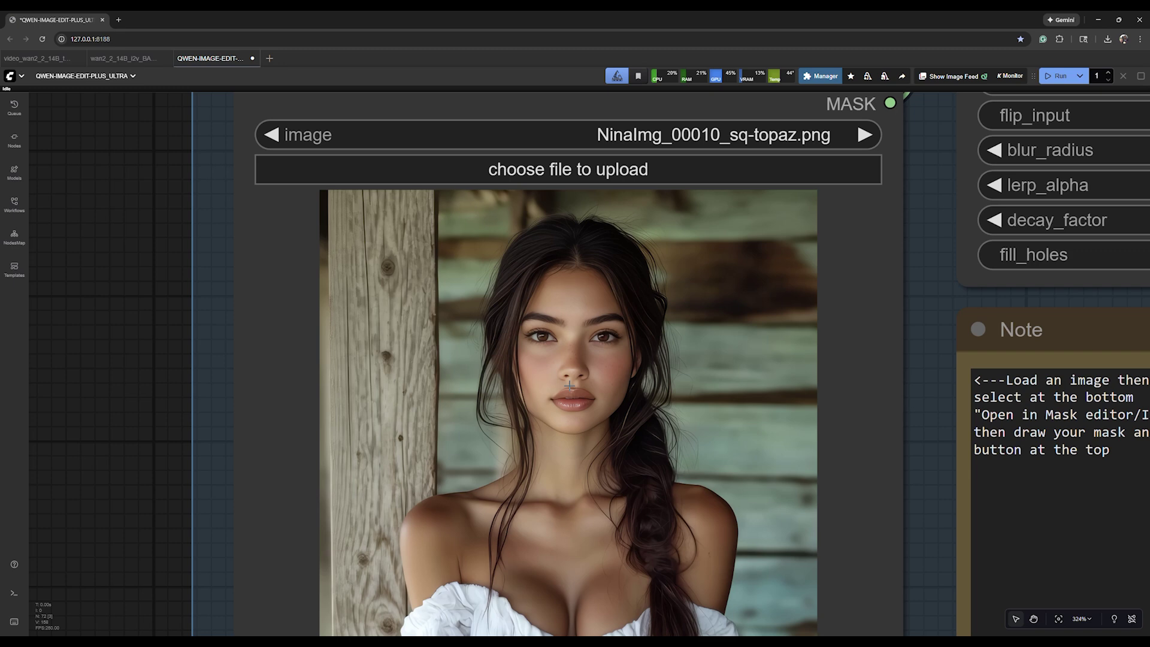
right_click(584, 342)
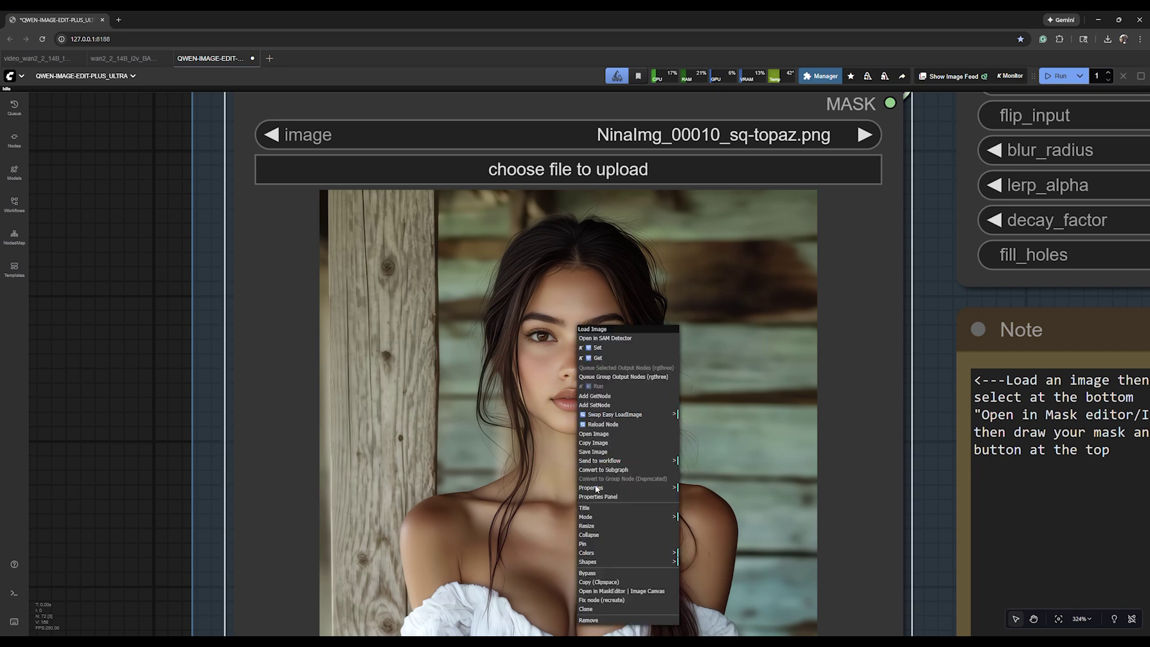
left_click(612, 592)
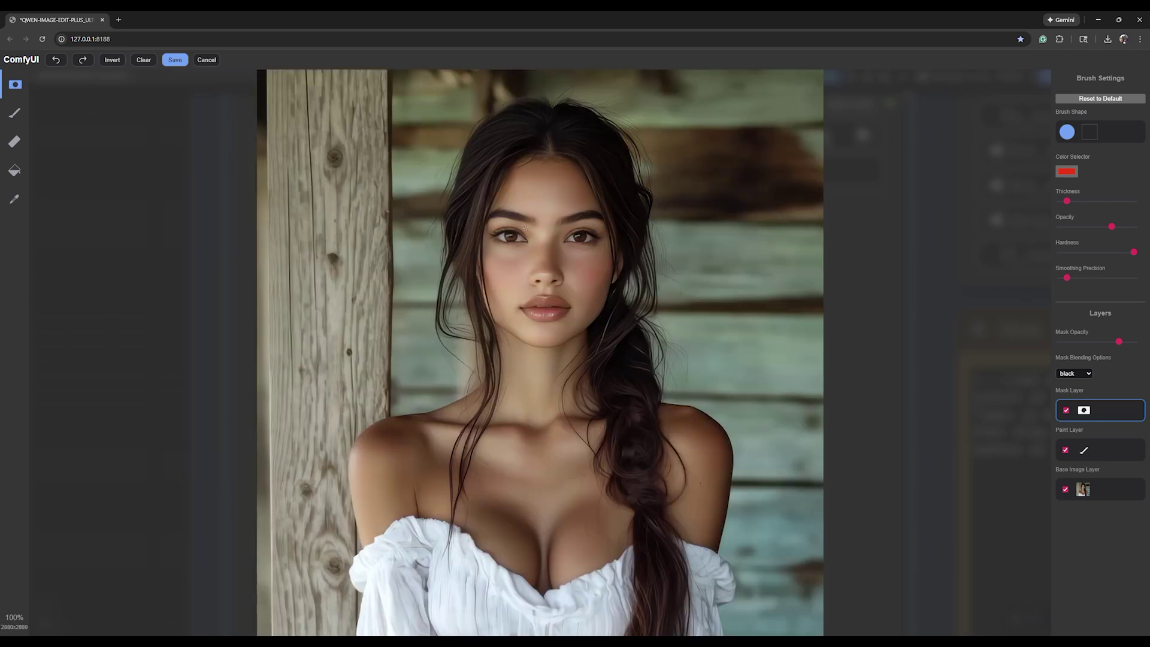
Zoom in and brush mask over the irises of the left and right eyes.
scroll(515, 236, "up", 9)
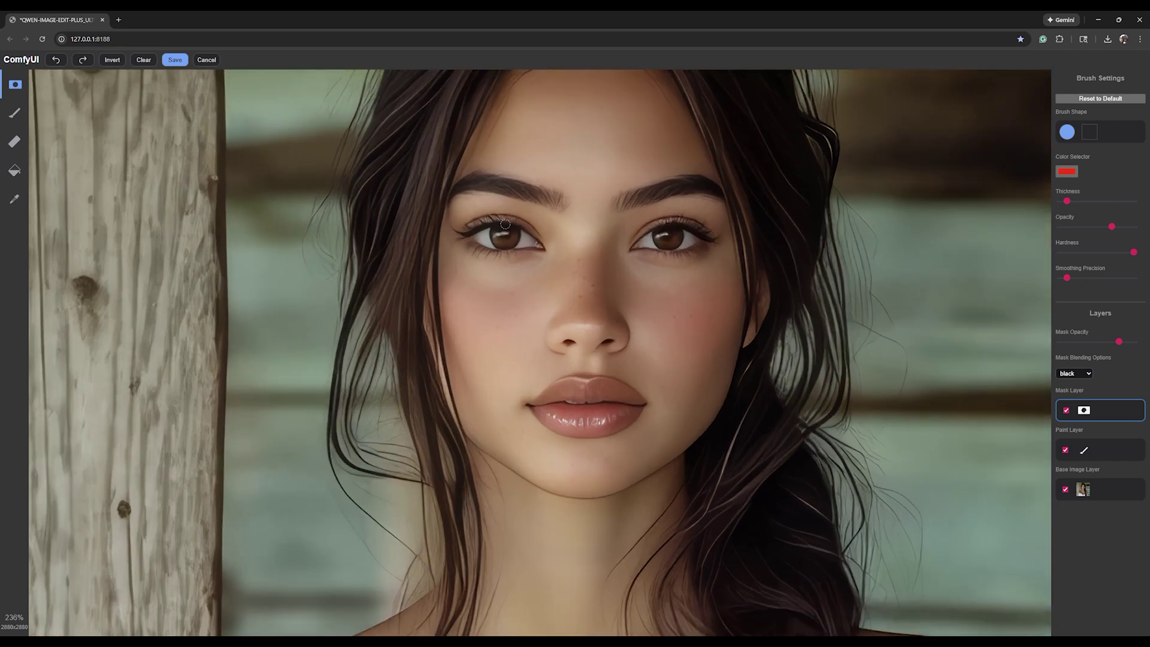
mouse_move(505, 224)
left_mouse_down()
mouse_move(500, 246)
mouse_move(518, 233)
mouse_move(507, 241)
mouse_move(502, 228)
mouse_move(514, 228)
mouse_move(517, 247)
mouse_move(495, 242)
mouse_move(507, 227)
mouse_move(499, 249)
mouse_move(516, 246)
left_mouse_up()
mouse_move(676, 233)
left_mouse_down()
mouse_move(649, 226)
mouse_move(671, 249)
mouse_move(682, 237)
mouse_move(666, 238)
left_mouse_up()
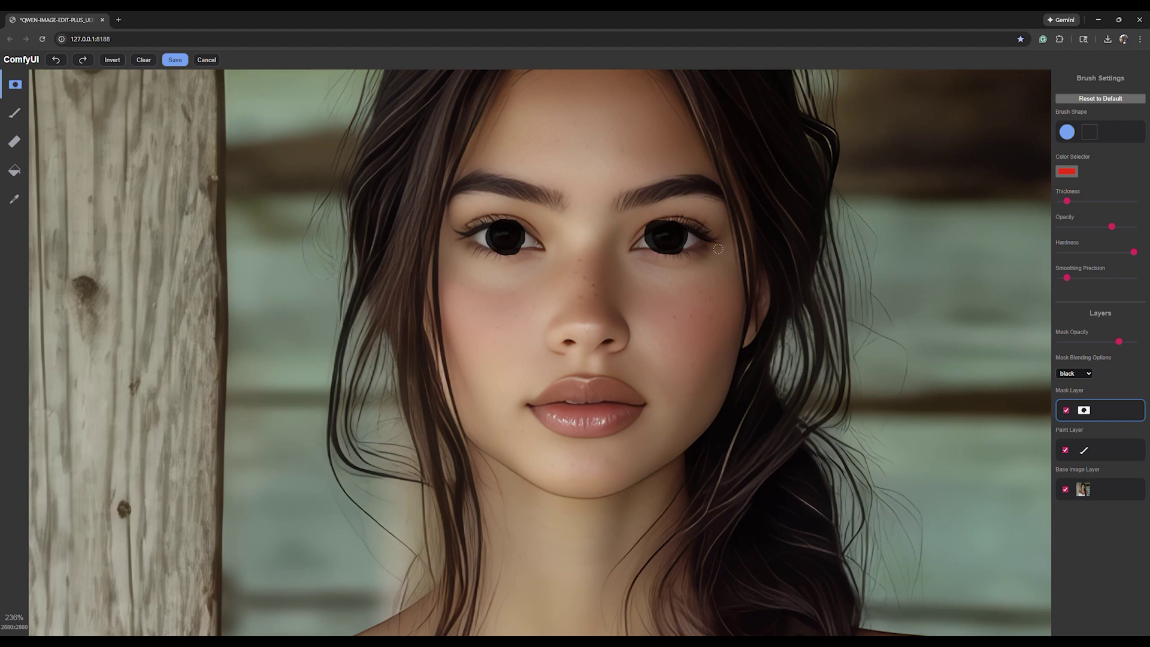
Save the eye mask so Load Image holds the clipspace painted-masked PNG, then zoom out.
left_click(175, 60)
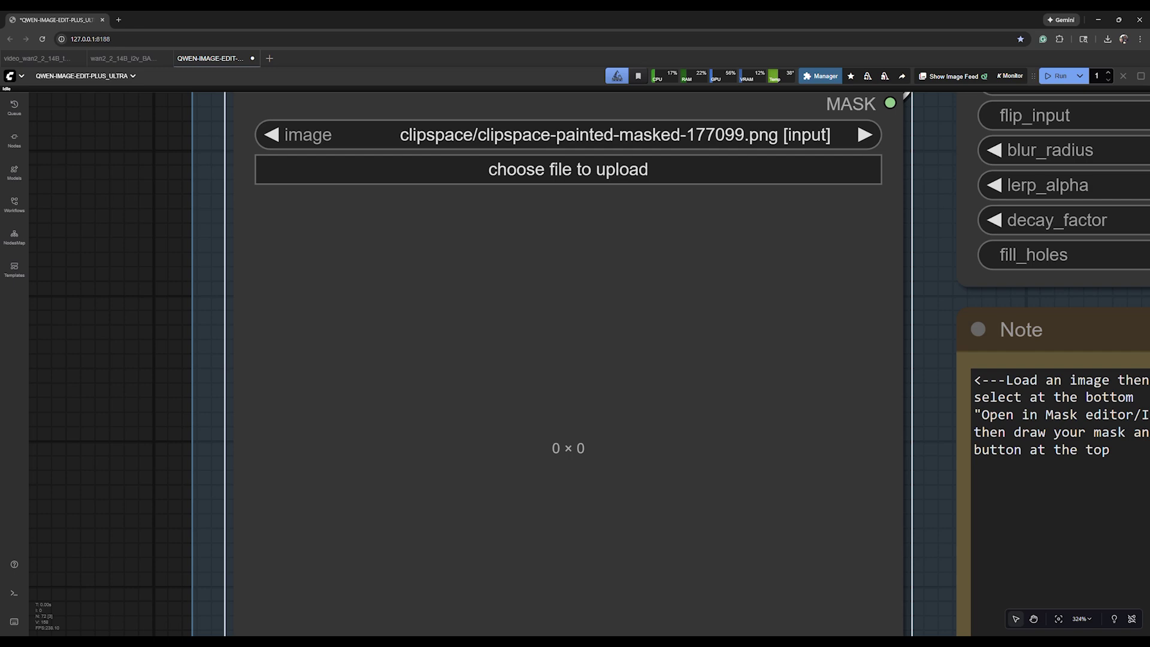
scroll(534, 260, "down", 15)
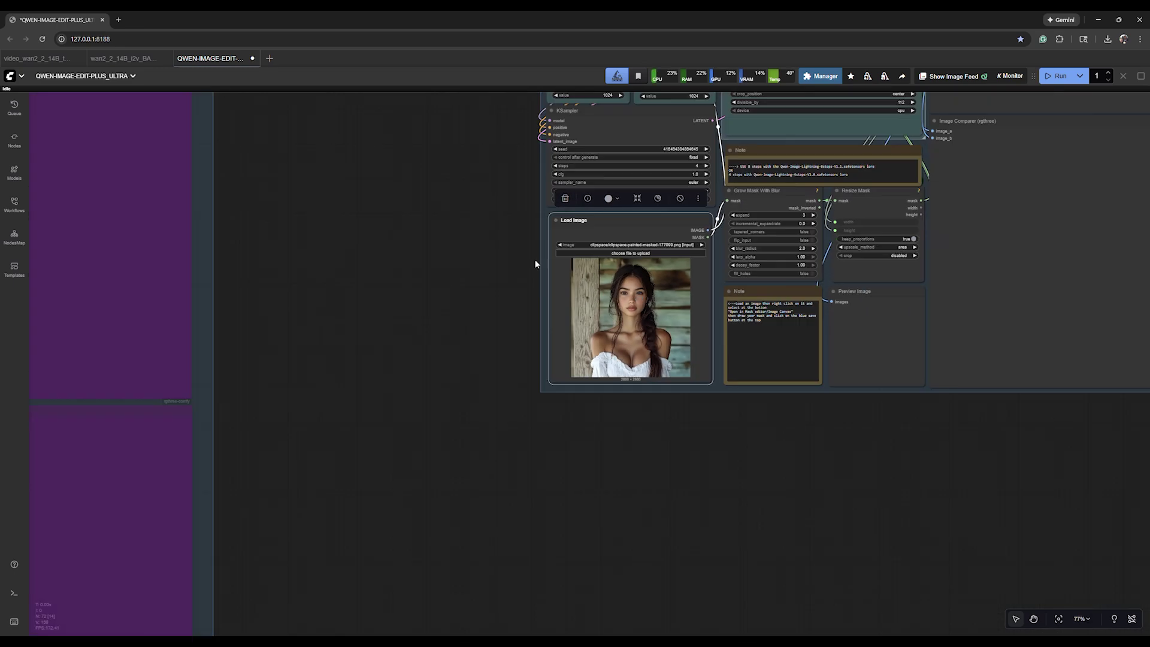
scroll(534, 264, "up", 5)
scroll(534, 263, "right", 5)
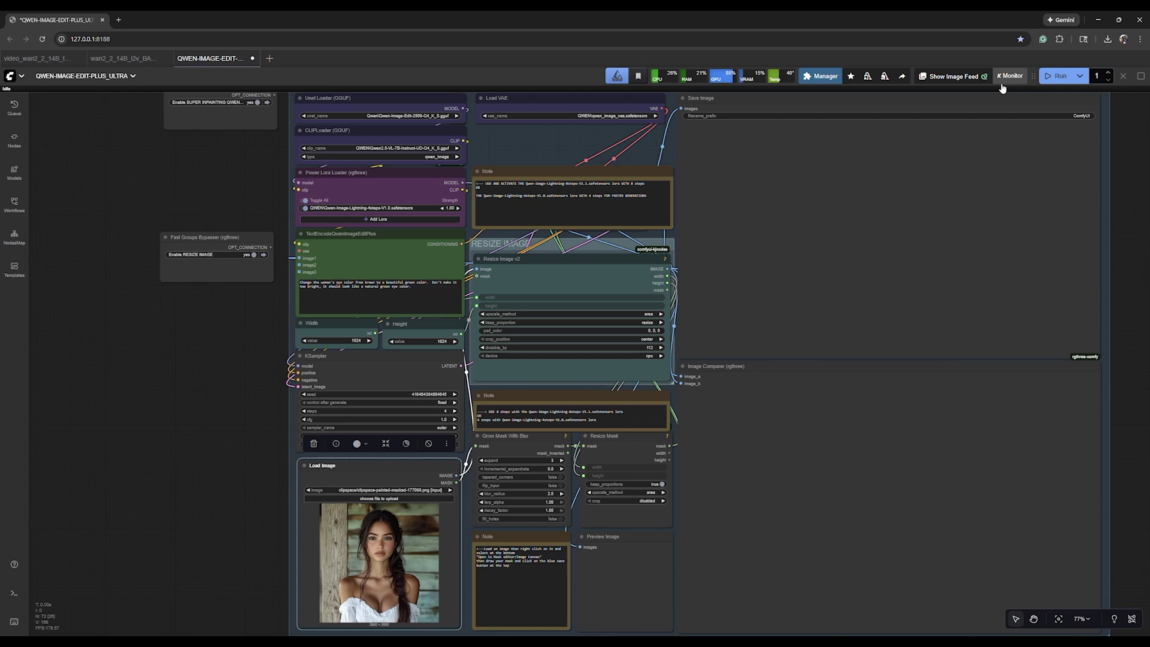
Run the workflow and zoom into the result to check the green eyes.
left_click(1055, 76)
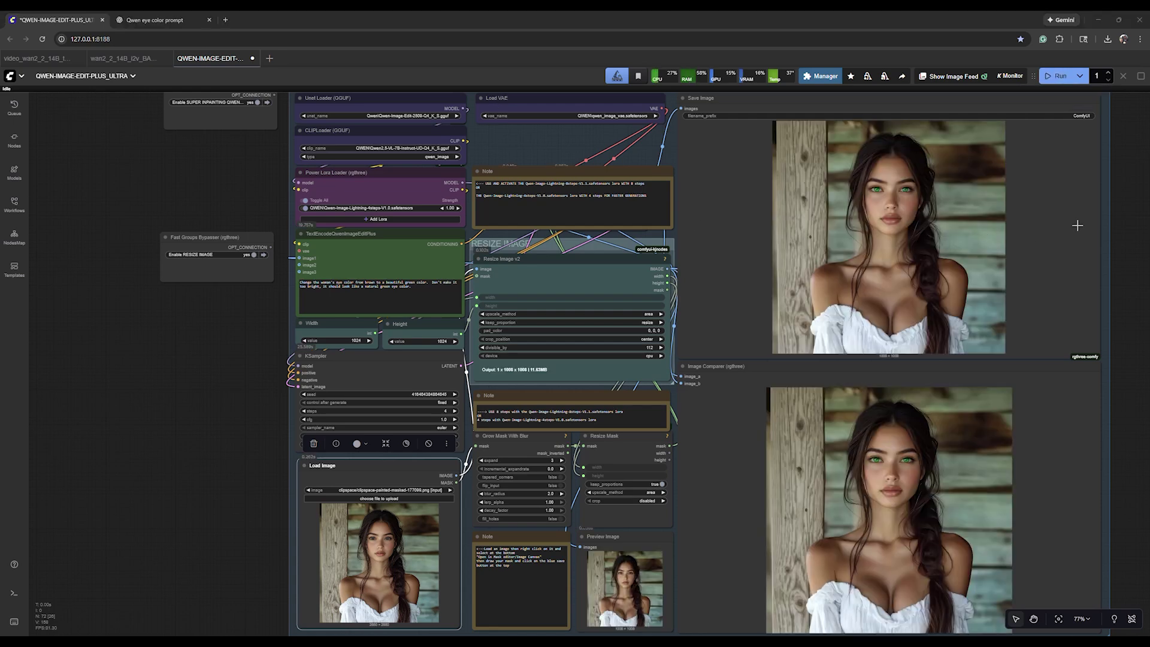
left_click_drag(1099, 203, 638, 242)
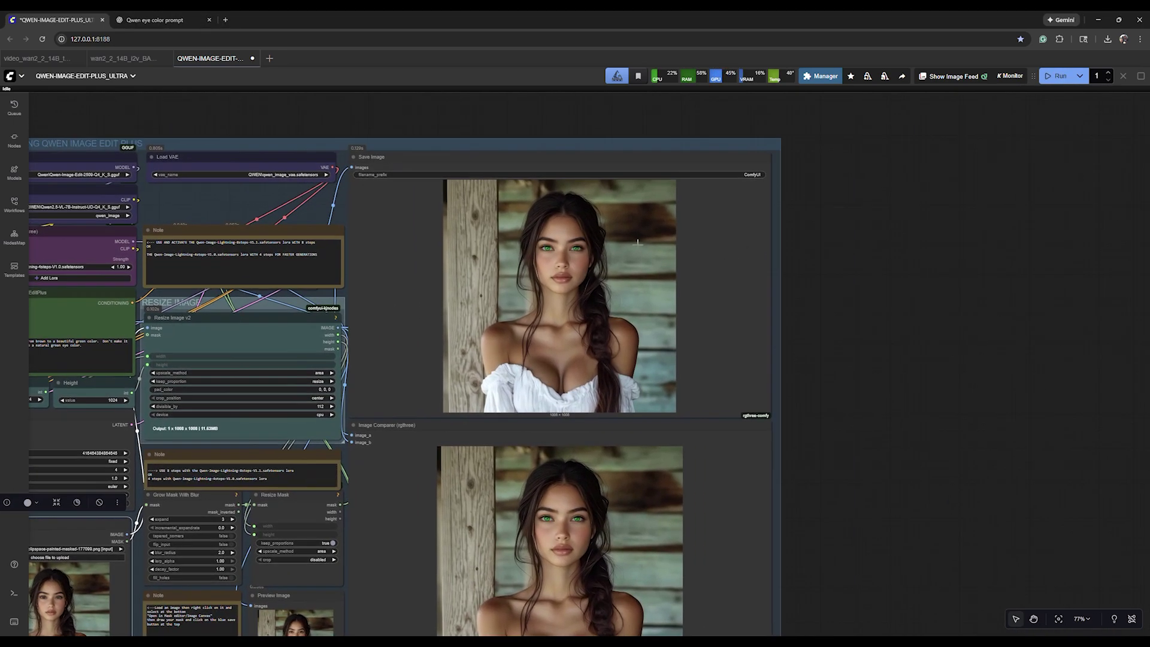
scroll(580, 248, "up", 15)
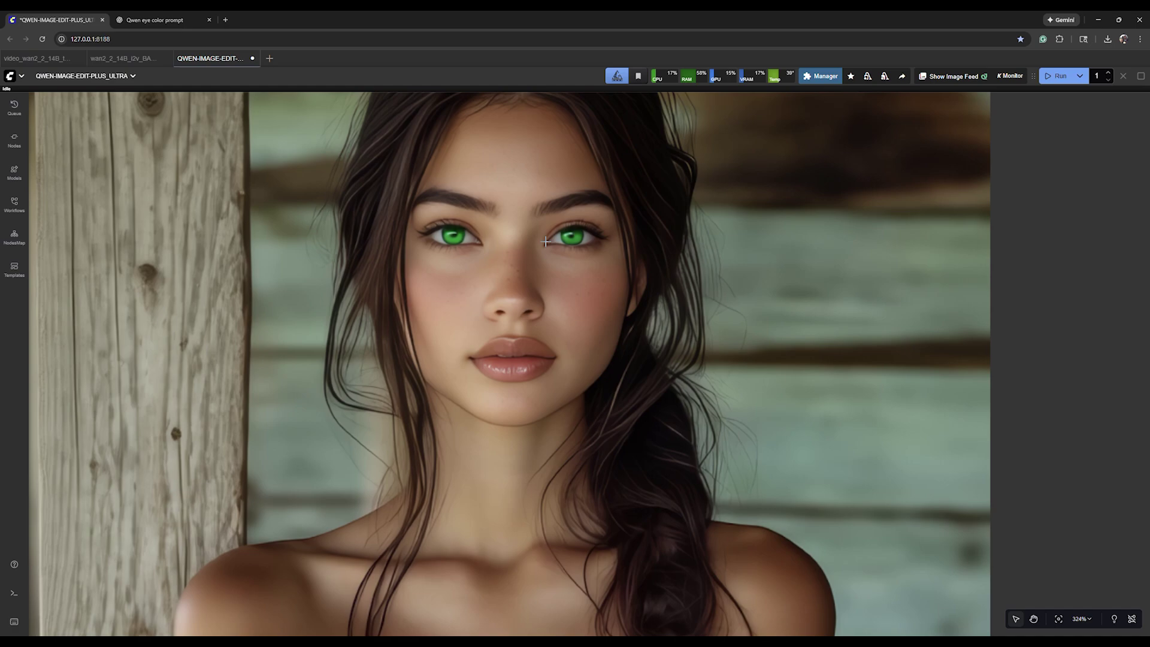
scroll(562, 231, "down", 15)
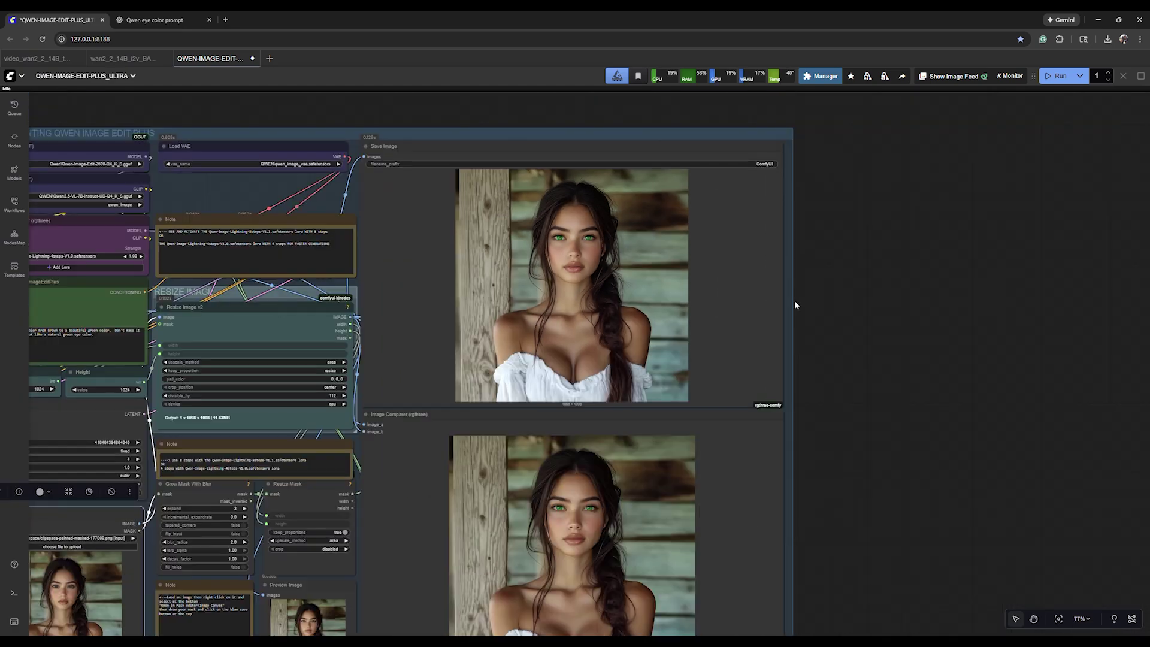
Bring the TextEncodeQwenImageEditPlus prompt into view and select its text.
left_click_drag(794, 305, 1085, 241)
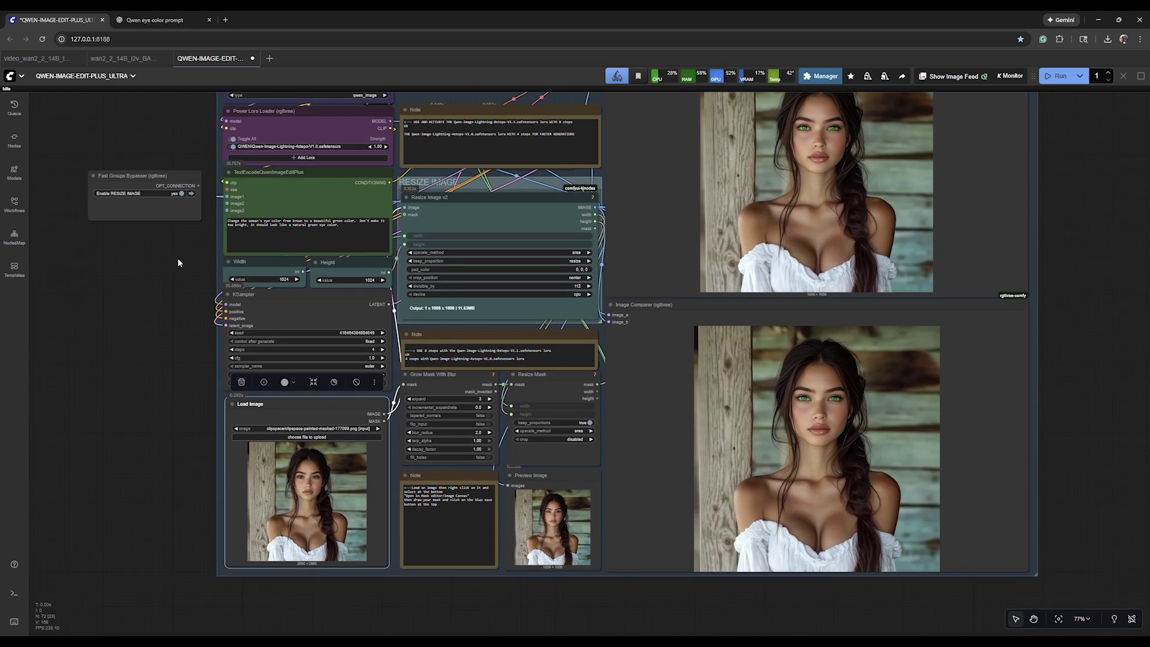
left_click_drag(177, 258, 311, 264)
scroll(404, 290, "up", 10)
left_click_drag(560, 266, 267, 254)
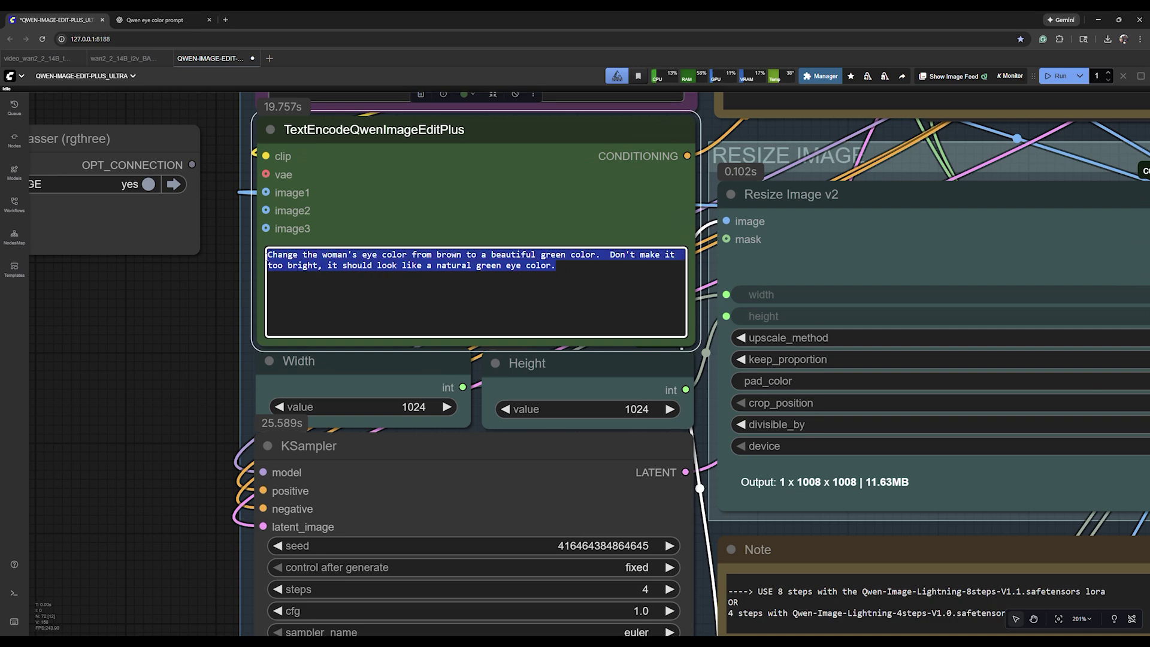
Paste a detailed prompt for subtle hazel or forest-green eyes with photorealistic guidance.
left_click(485, 255)
key("ctrl+a")
key("ctrl+v")
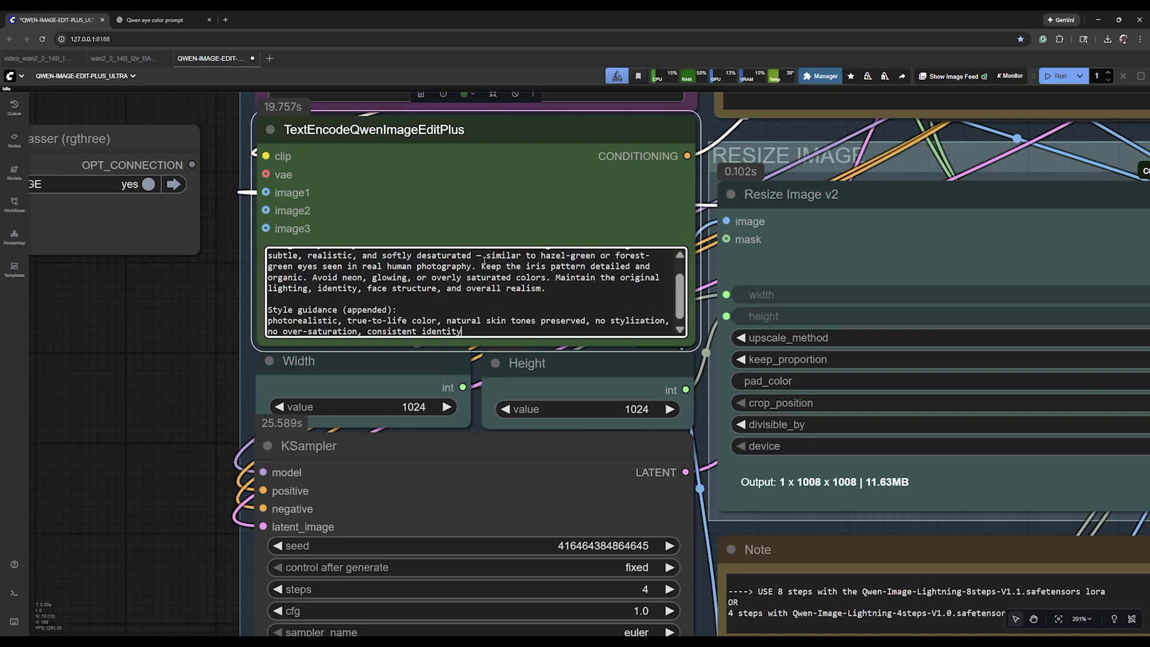
scroll(502, 286, "up", 1)
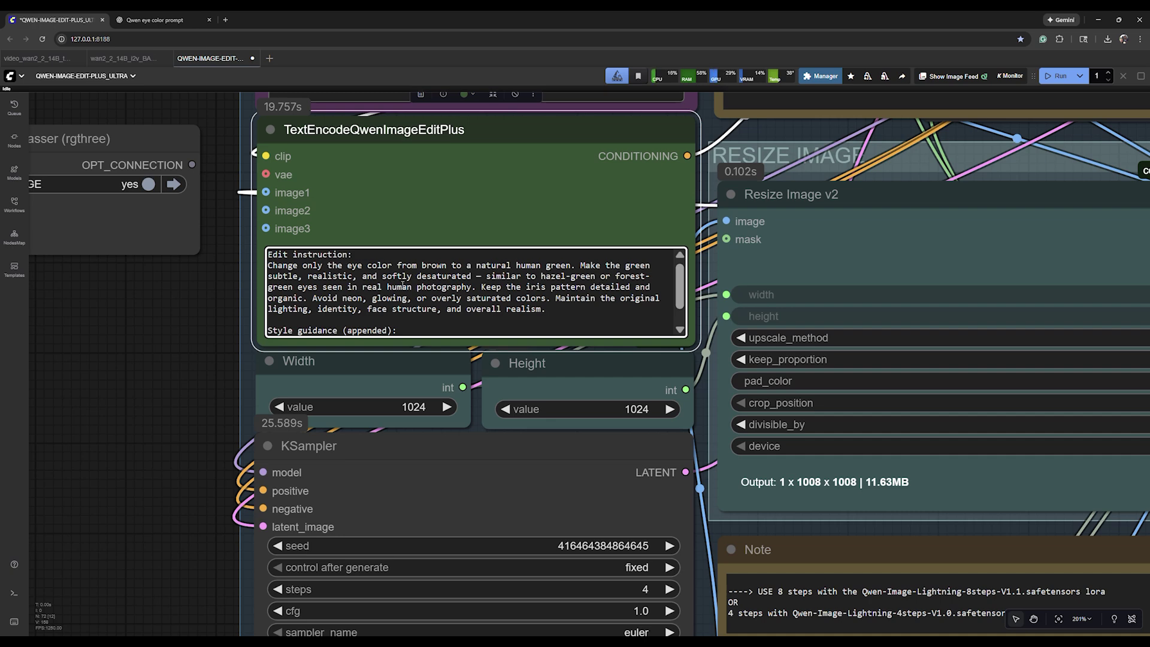
scroll(578, 287, "down", 1)
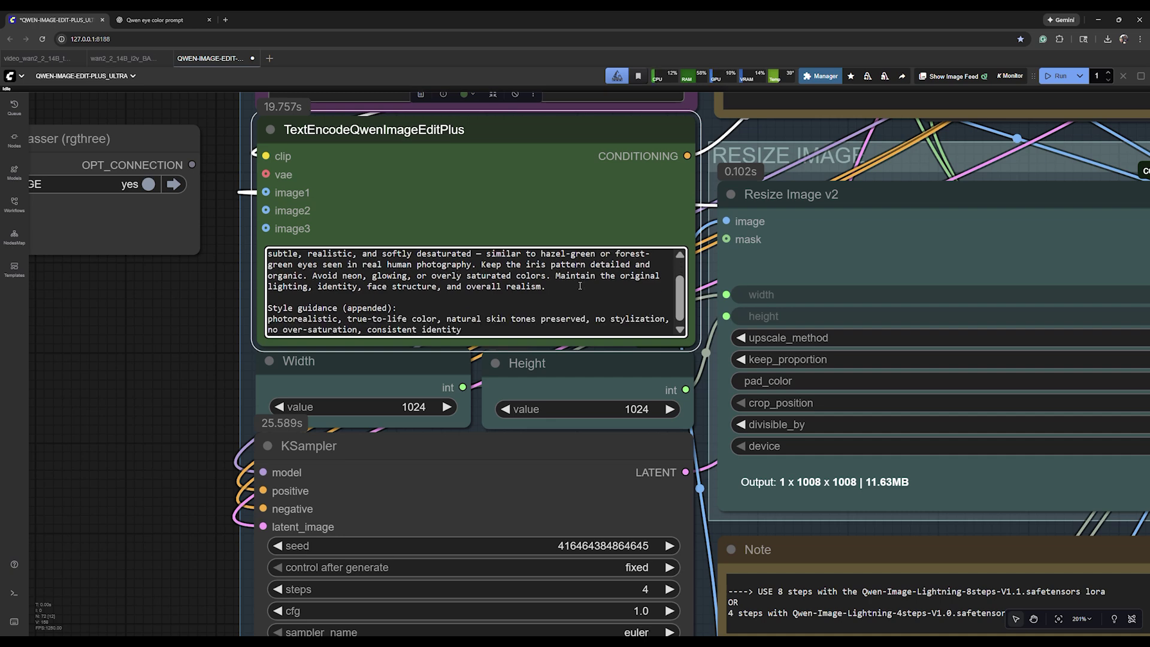
scroll(492, 298, "up", 1)
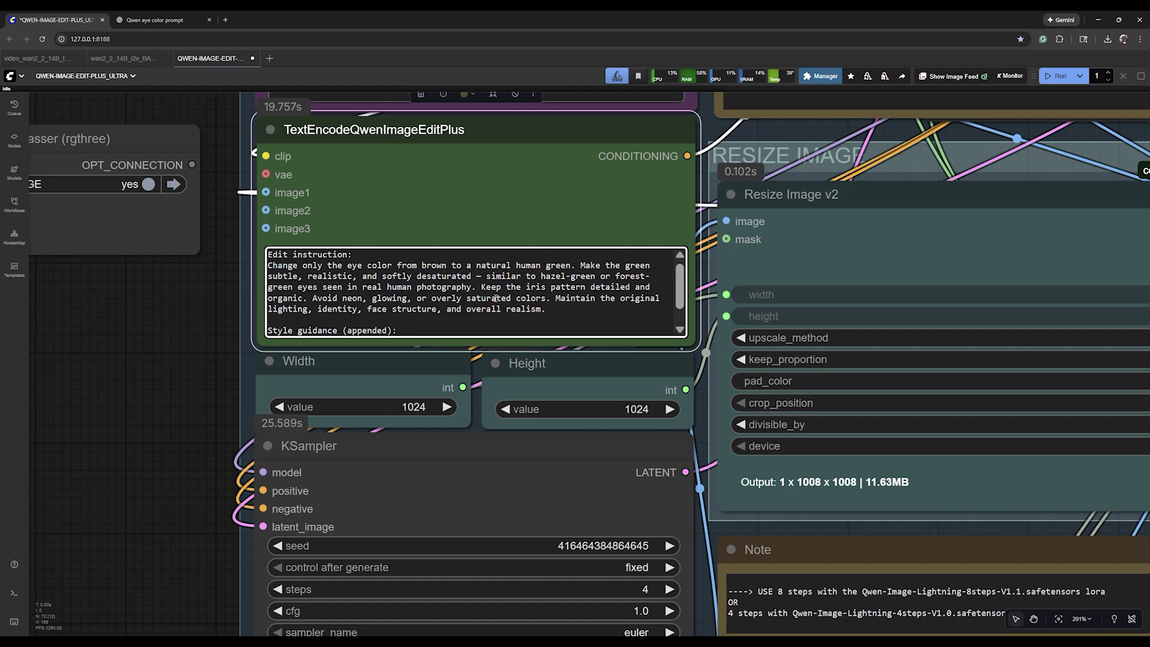
scroll(200, 321, "down", 10)
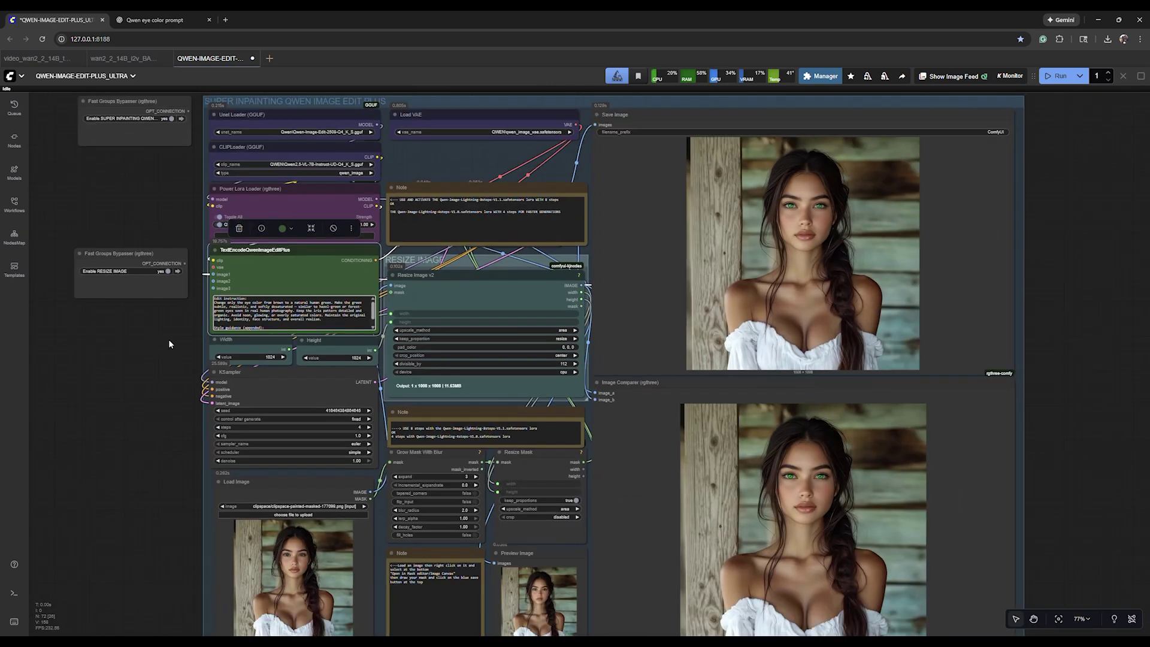
Re-run with the new prompt and inspect the softer green-eyed 1008 × 1008 output.
left_click(1057, 76)
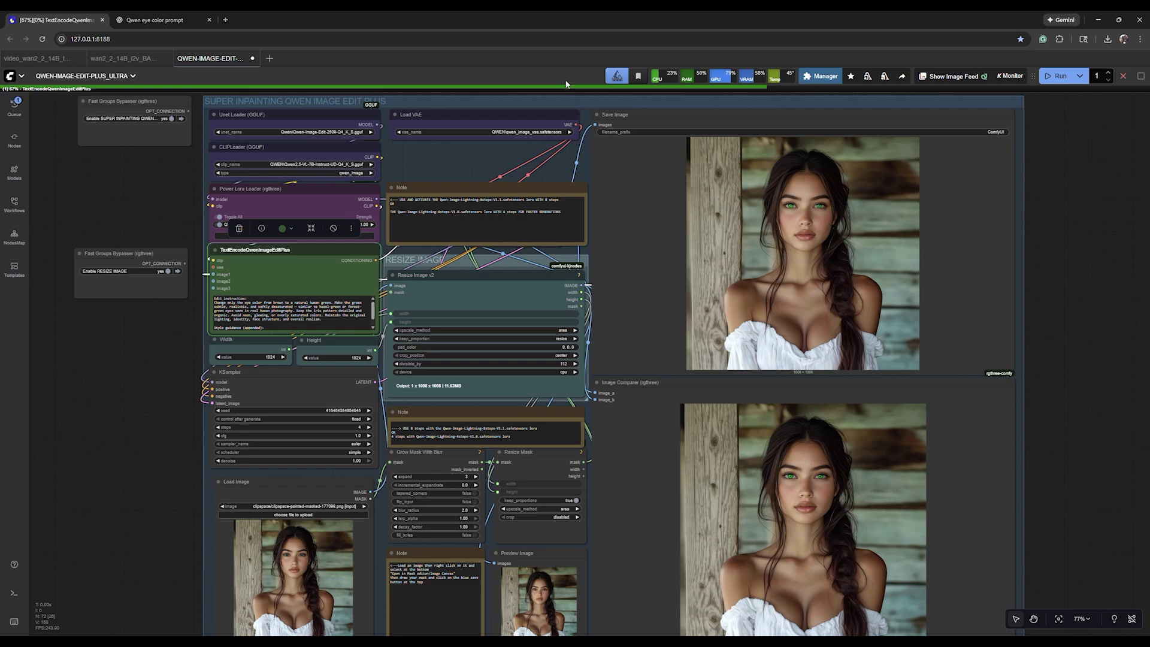
key(".")
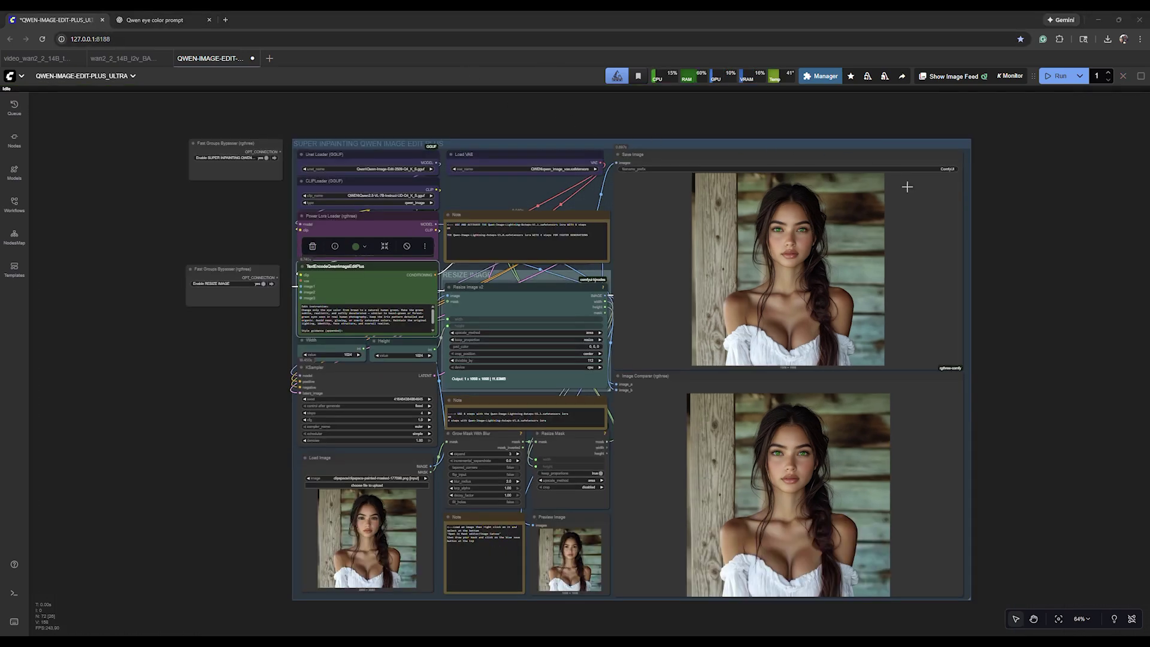
left_click_drag(1014, 251, 874, 251)
scroll(689, 251, "up", 6)
scroll(679, 254, "up", 4)
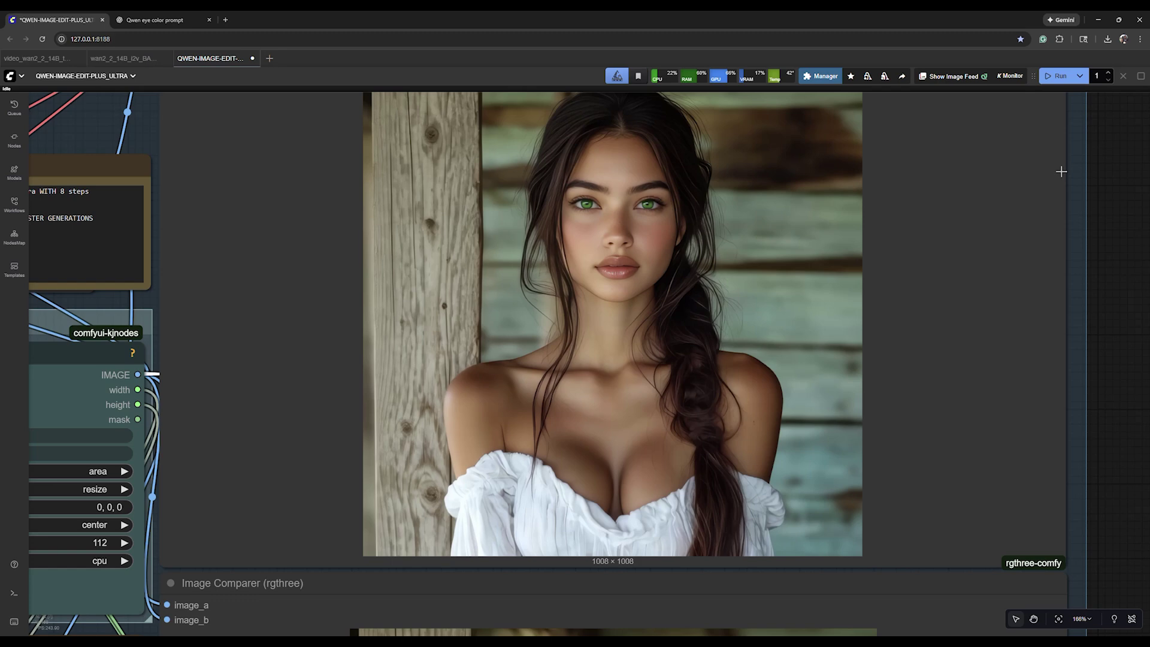
scroll(749, 259, "up", 4)
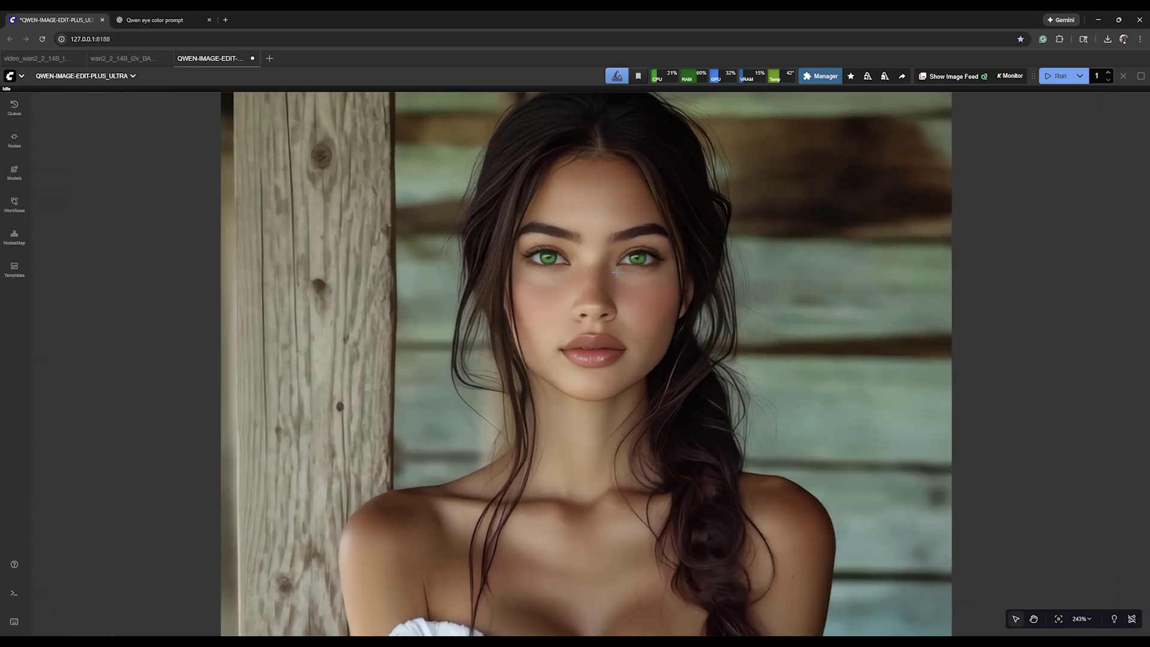
scroll(616, 273, "up", 2)
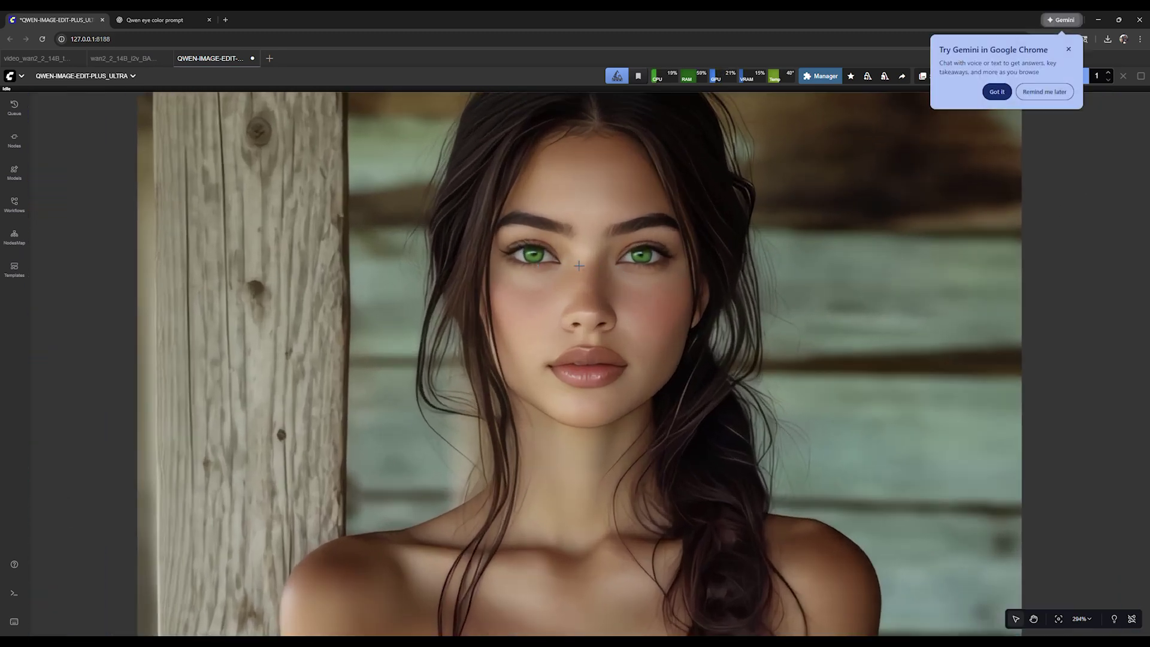
left_click(1067, 49)
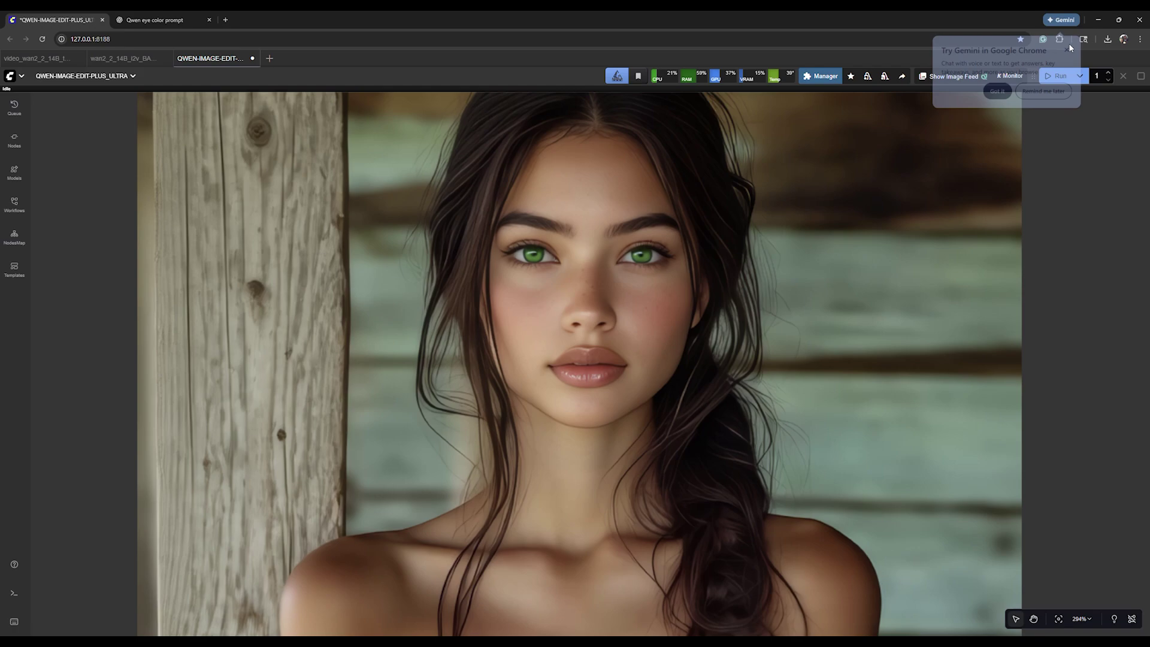
scroll(605, 267, "down", 15)
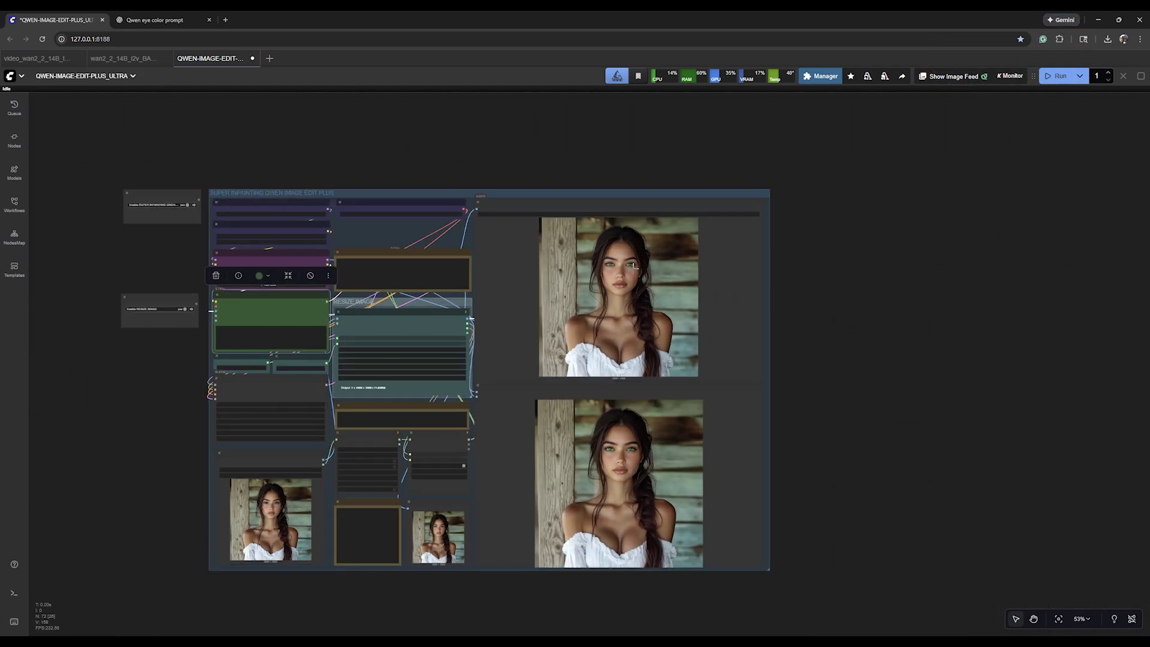
left_click_drag(795, 276, 862, 308)
scroll(658, 225, "up", 15)
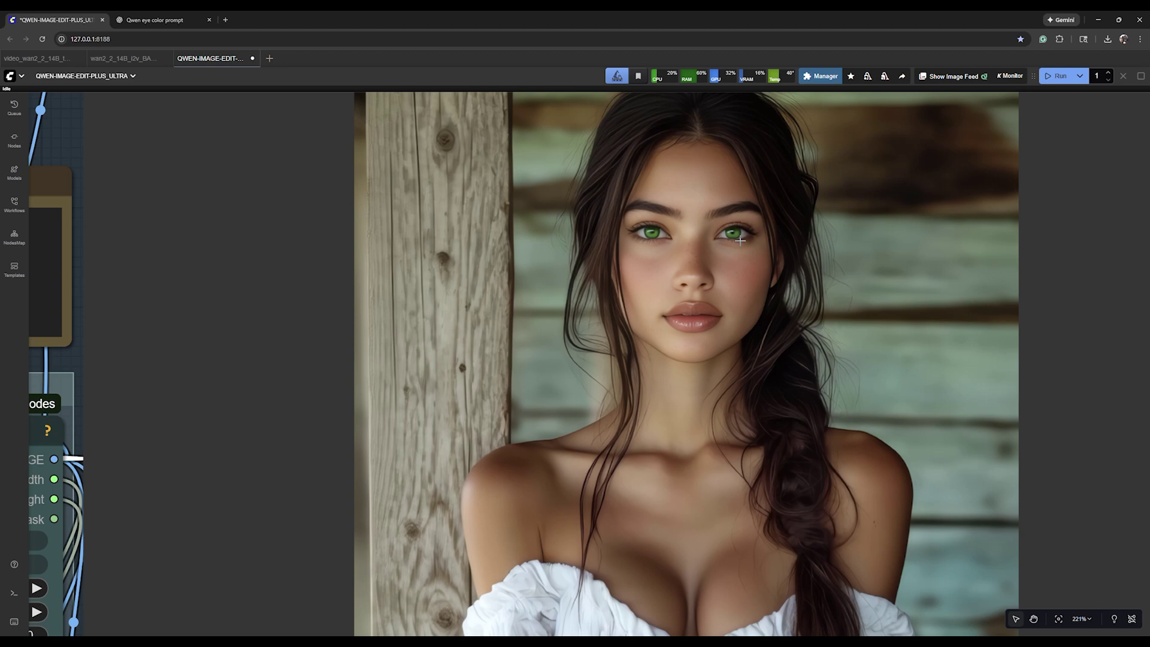
scroll(715, 235, "down", 6)
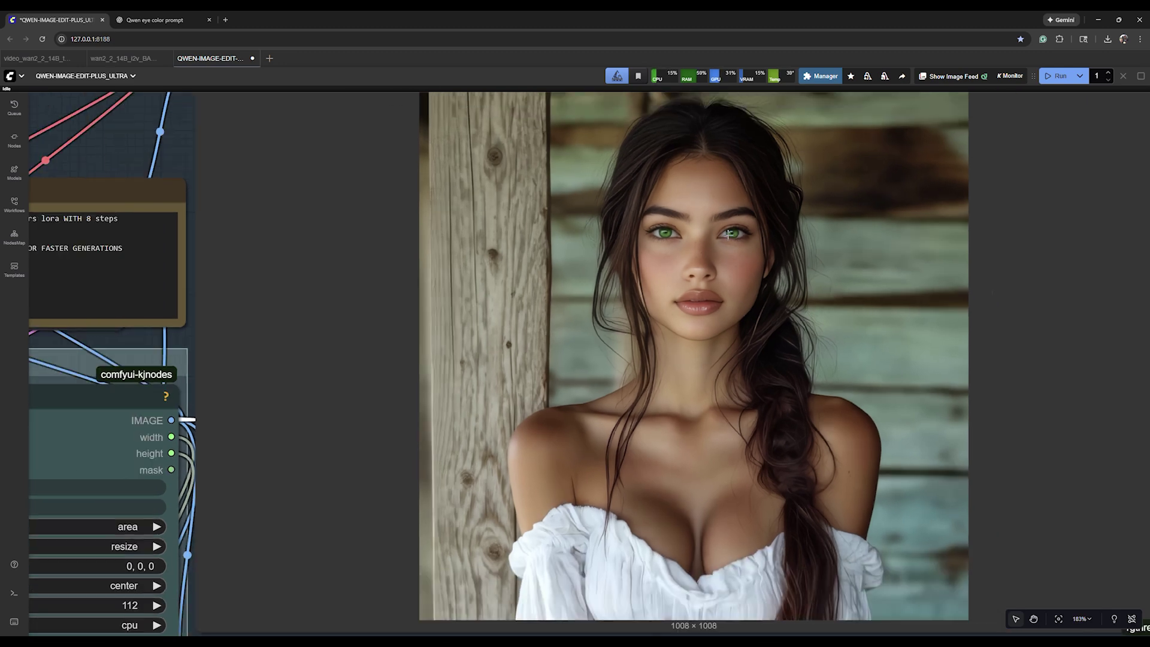
scroll(683, 240, "down", 2)
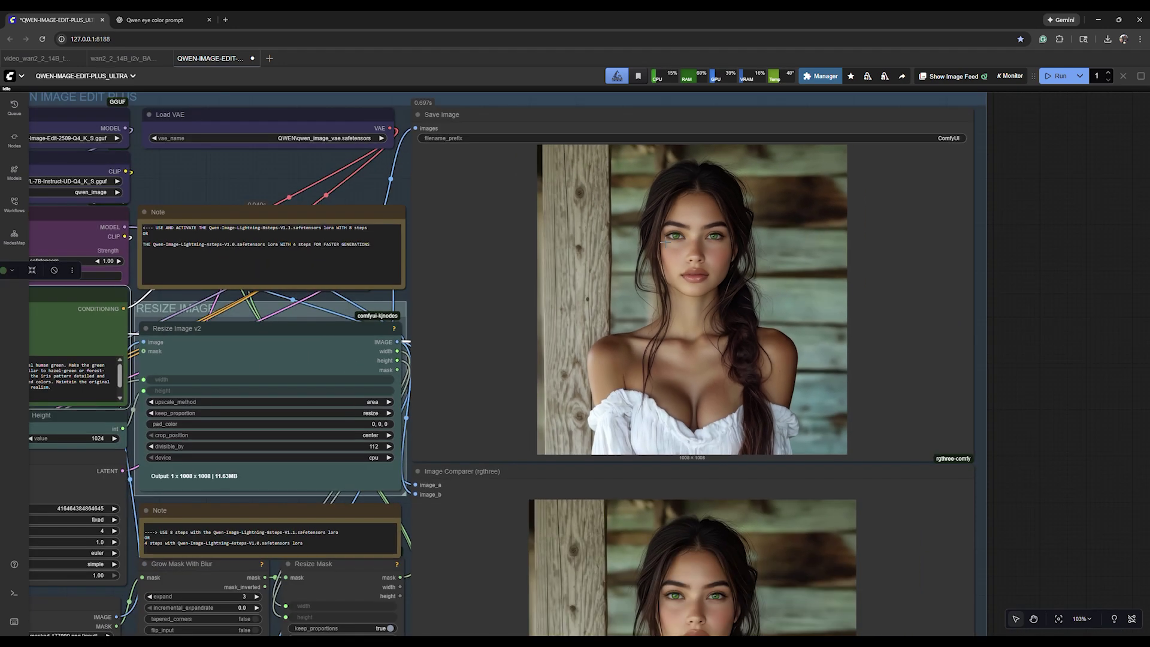
scroll(700, 243, "down", 1)
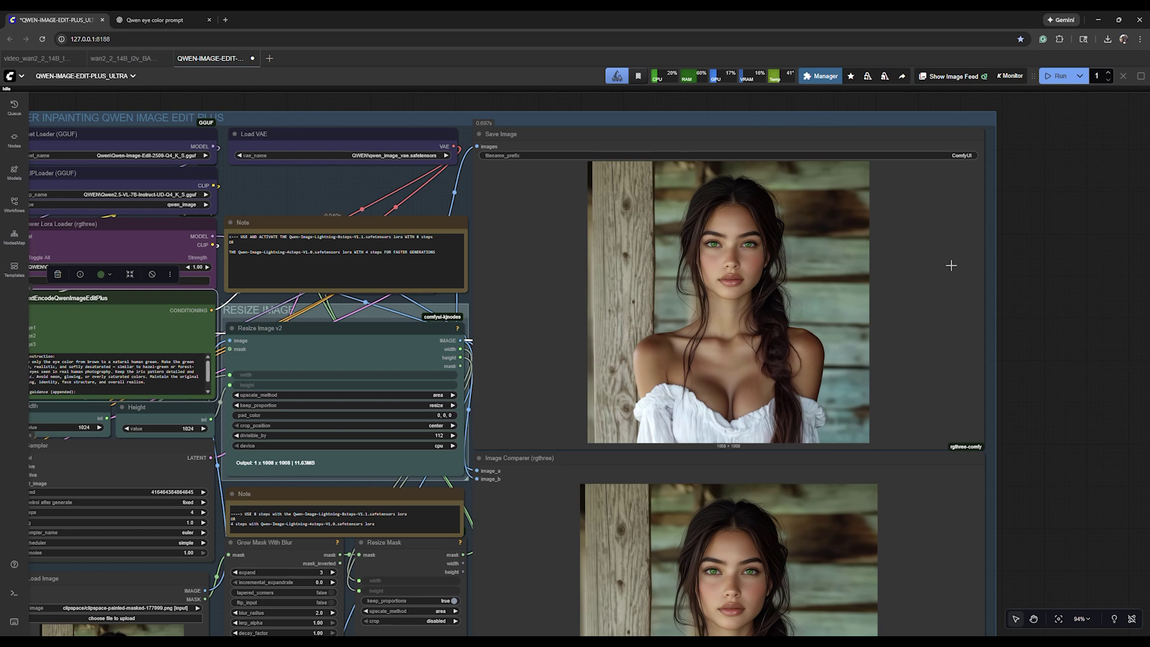
scroll(722, 254, "up", 4)
scroll(721, 254, "down", 1)
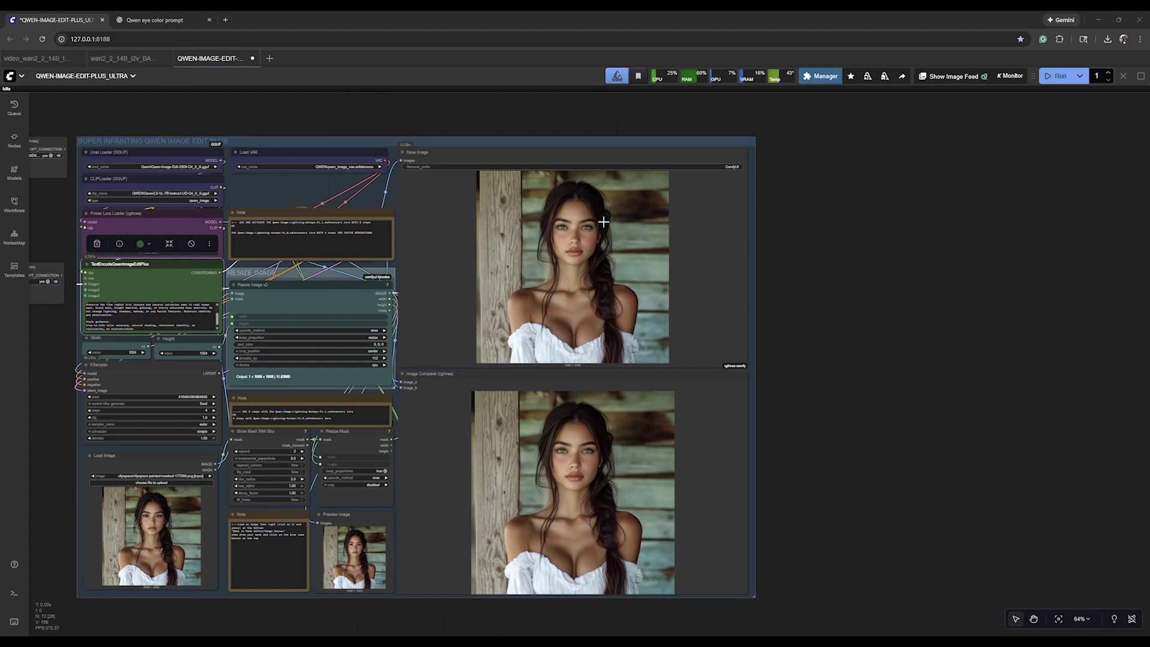
Zoom around the Image Comparer to compare original brown eyes with the green-eyed result.
scroll(614, 208, "up", 2)
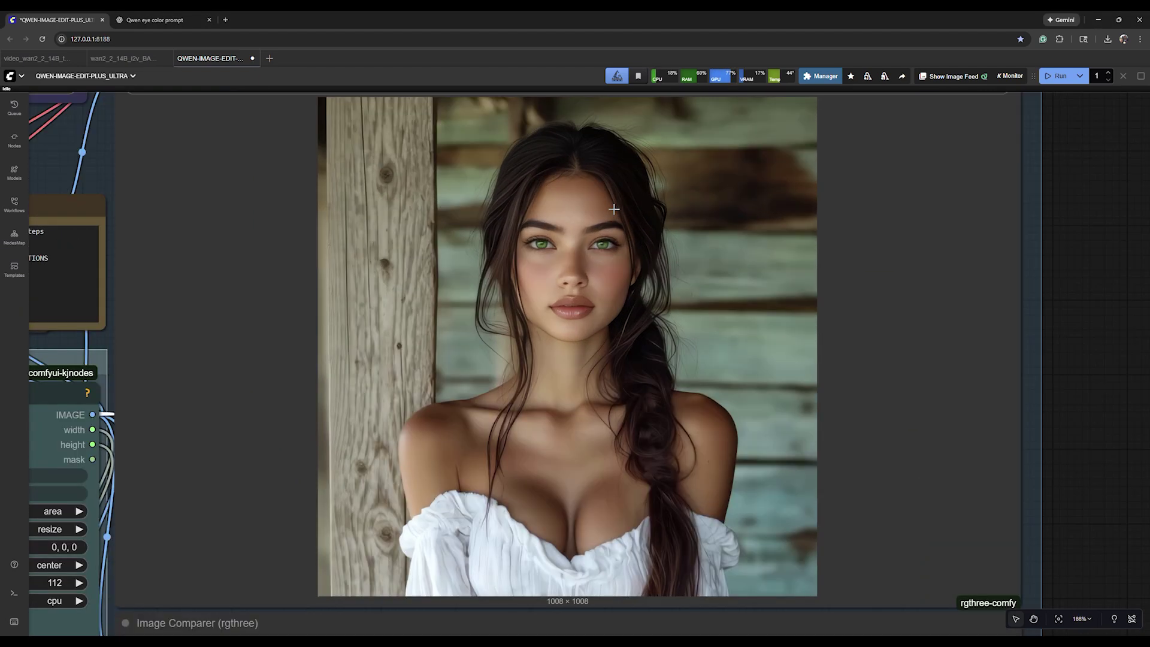
scroll(580, 270, "up", 5)
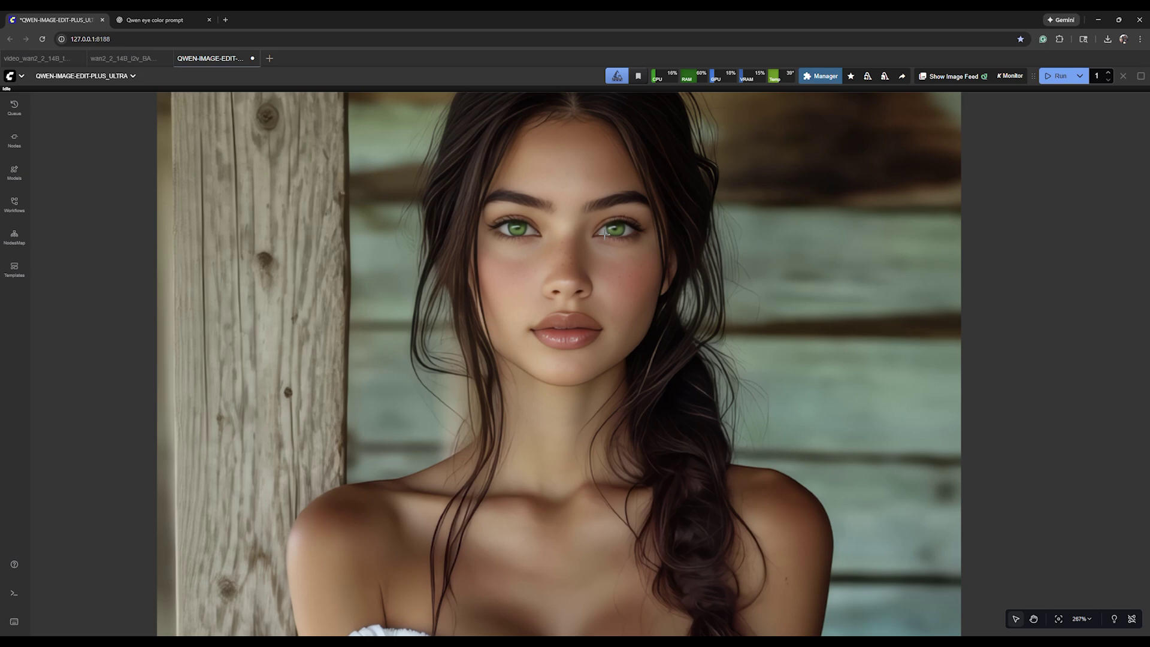
scroll(605, 234, "down", 13)
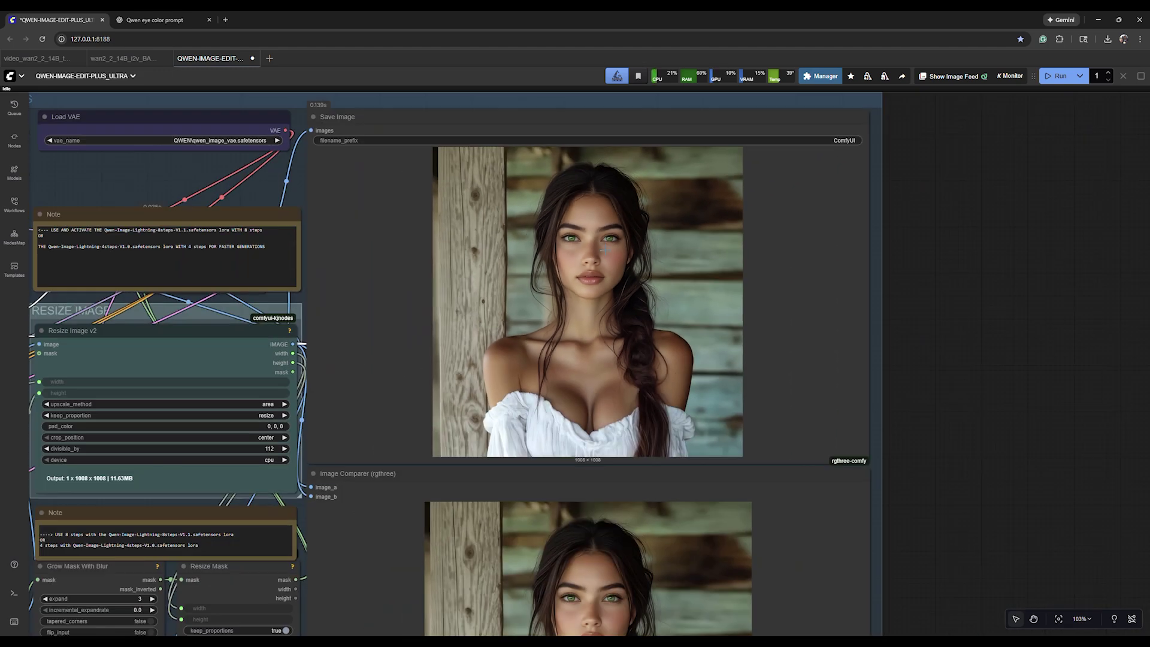
scroll(875, 311, "down", 3)
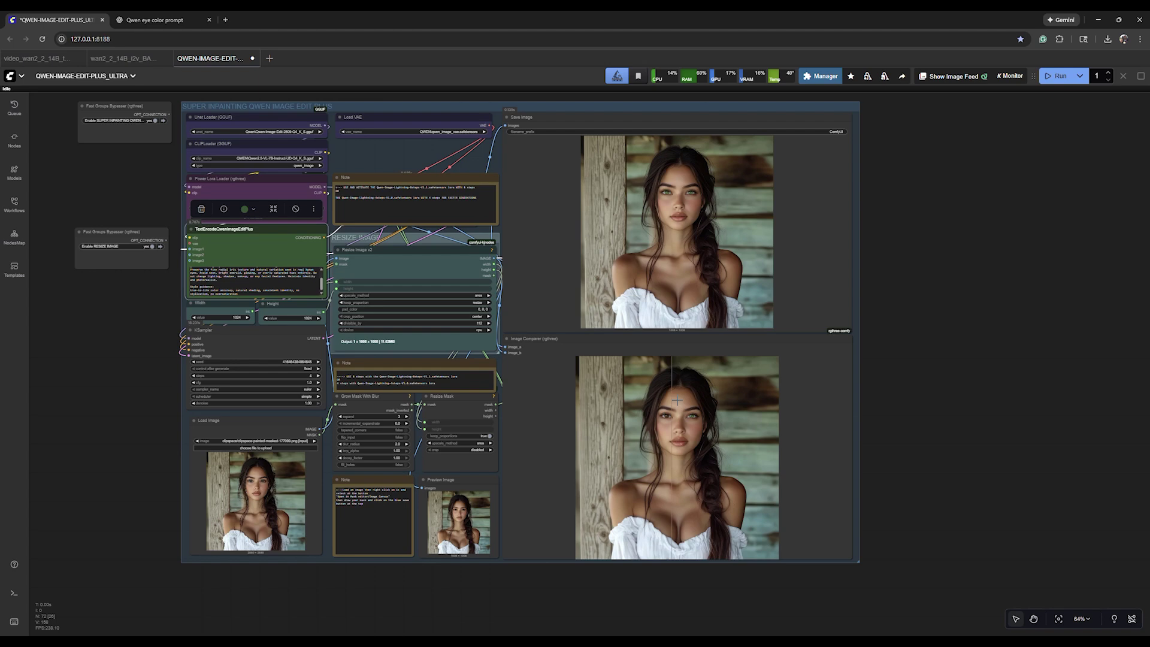
scroll(686, 418, "up", 3)
scroll(686, 418, "up", 7)
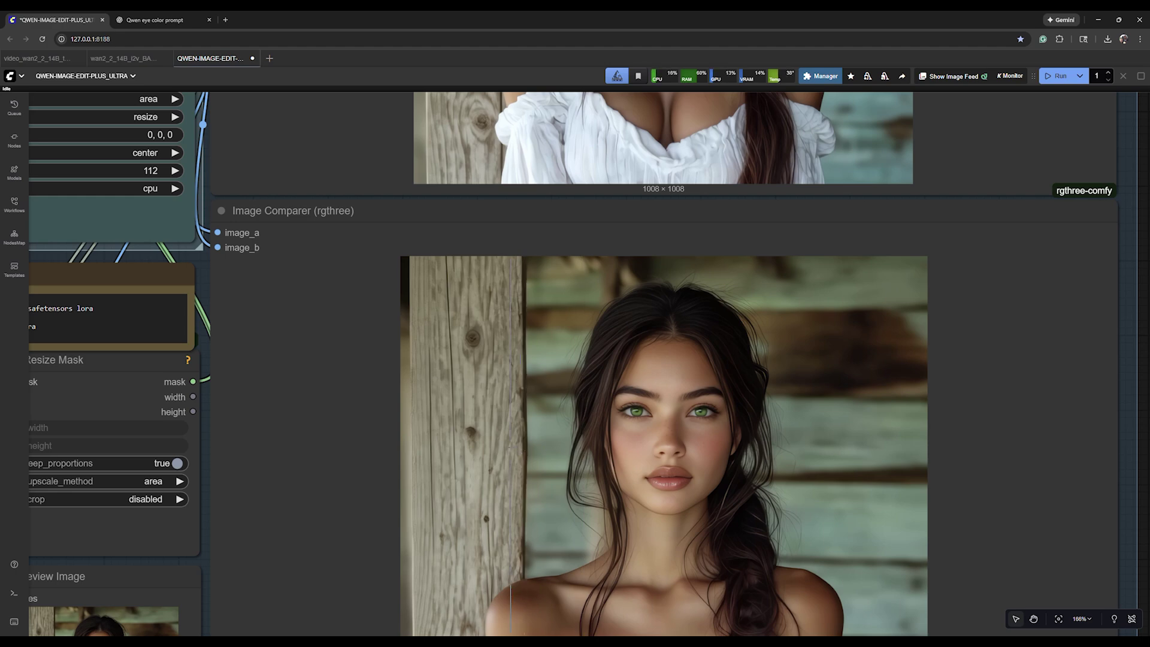
Navigate to the Load Image node and open the context menu on its photo.
scroll(508, 466, "down", 10)
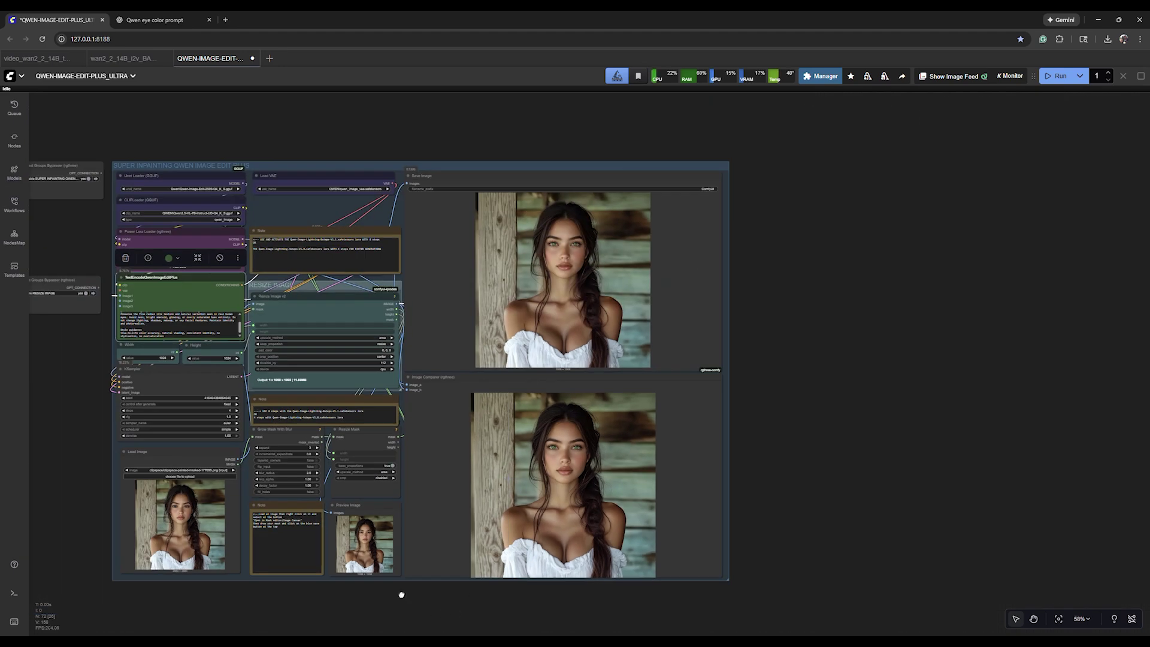
left_click_drag(401, 594, 683, 506)
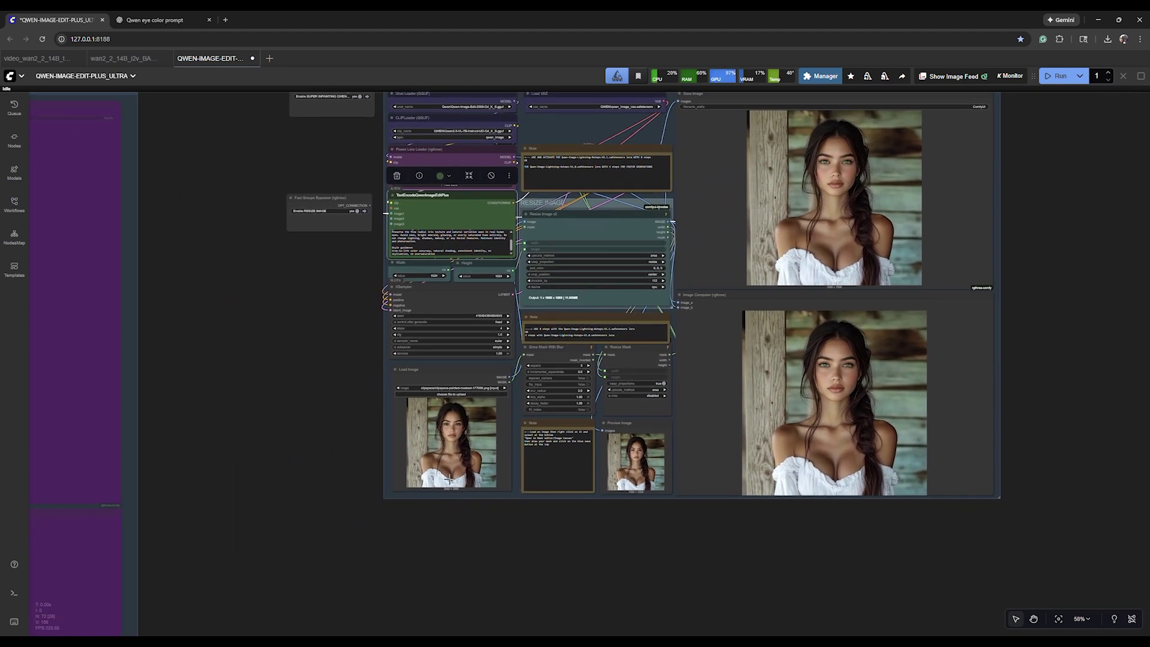
left_click_drag(334, 369, 414, 390)
scroll(412, 451, "up", 1)
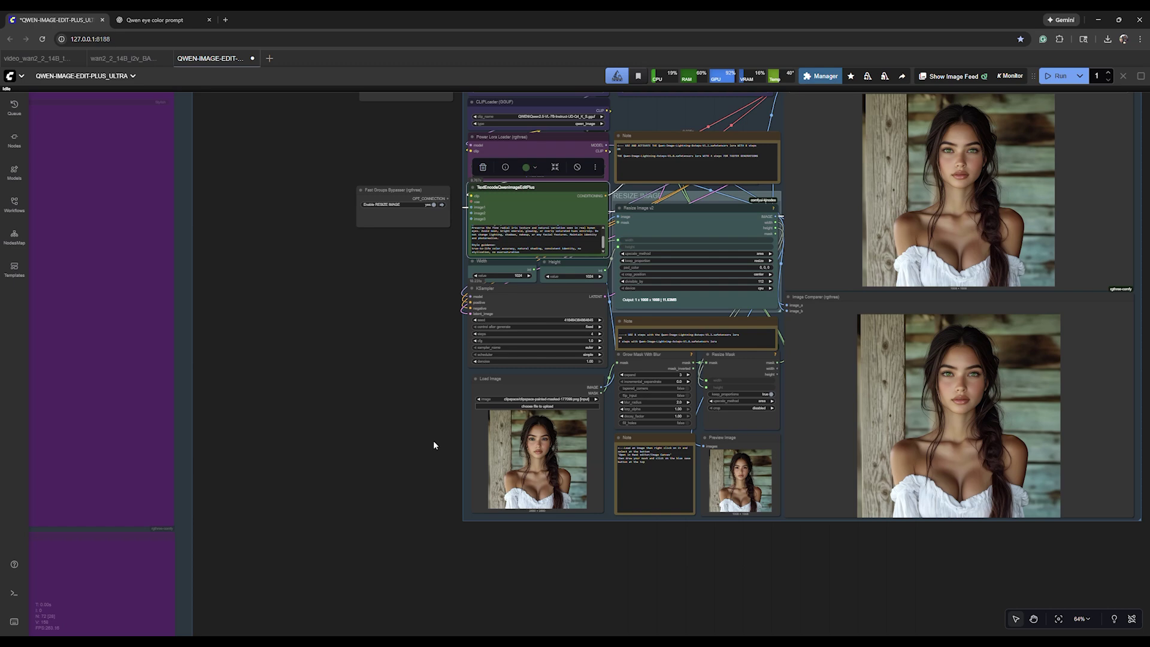
left_click_drag(433, 440, 403, 406)
scroll(539, 413, "up", 12)
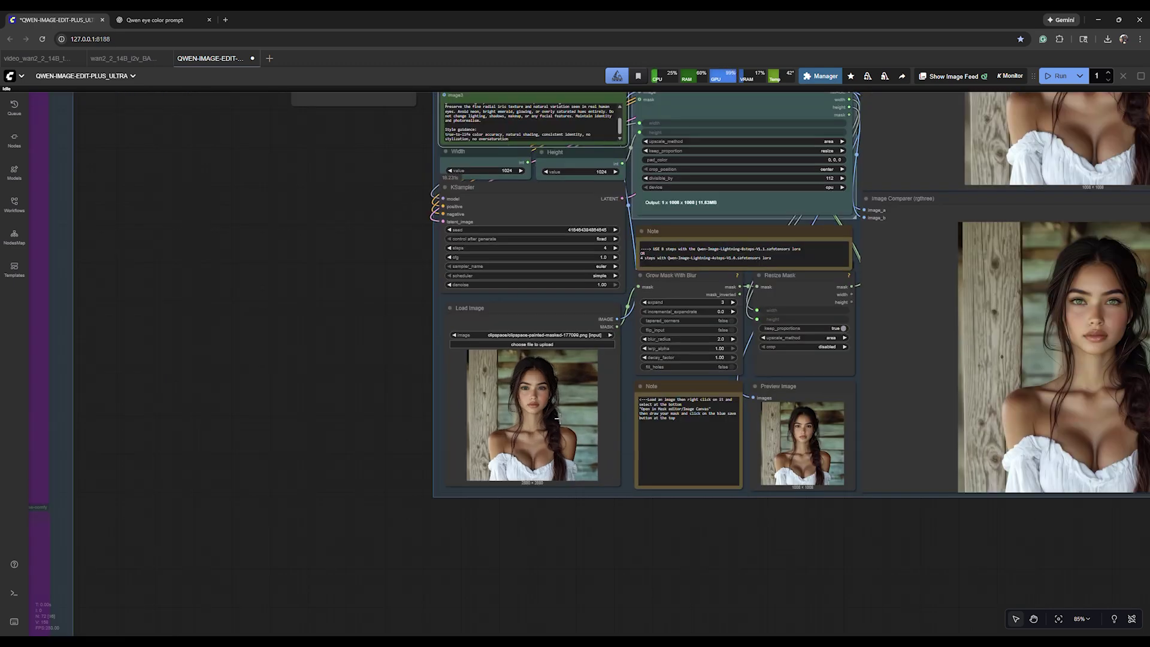
scroll(549, 414, "up", 2)
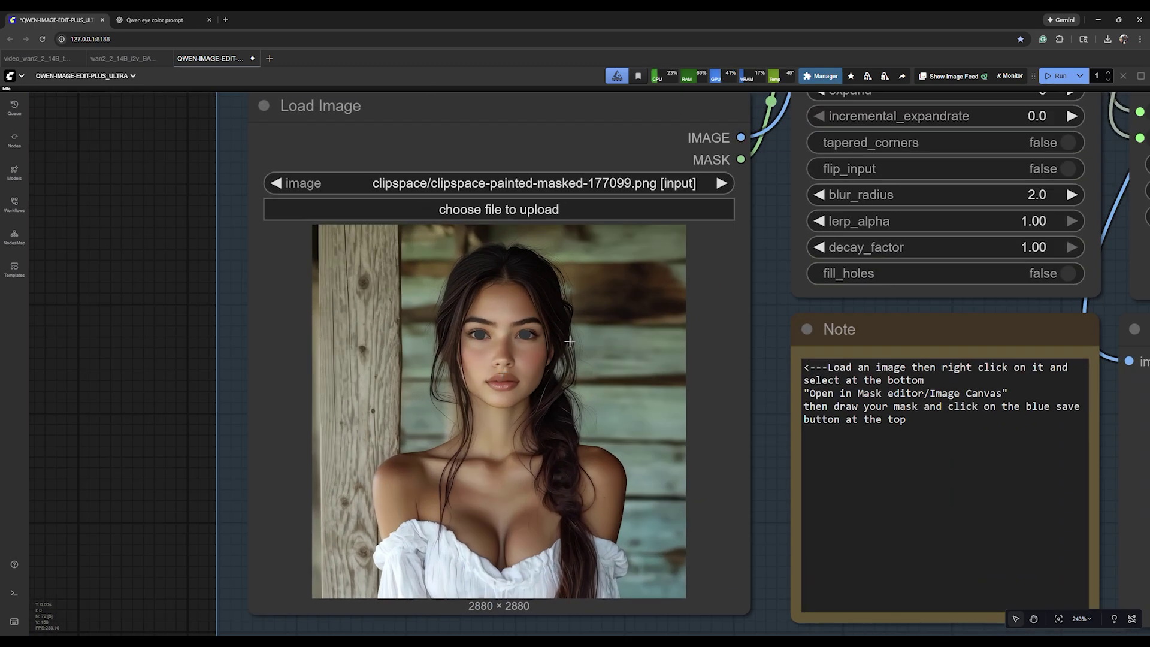
right_click(584, 359)
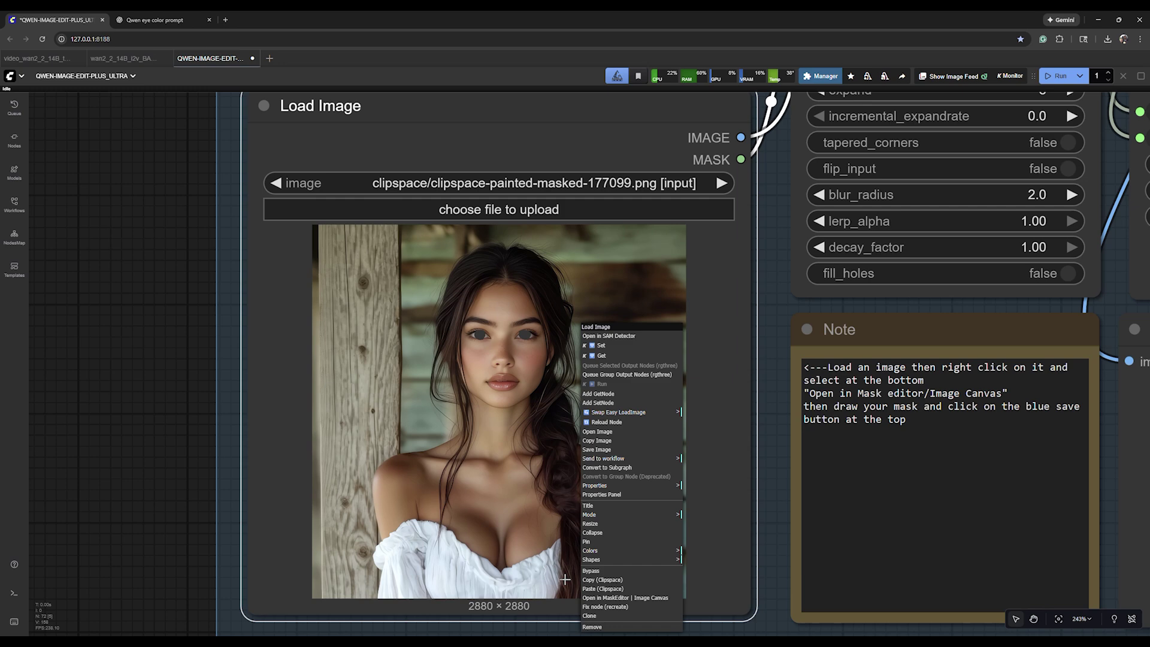
In the MaskEditor, clear the eye mask and paint a thick-brush mask over the white top.
left_click(605, 598)
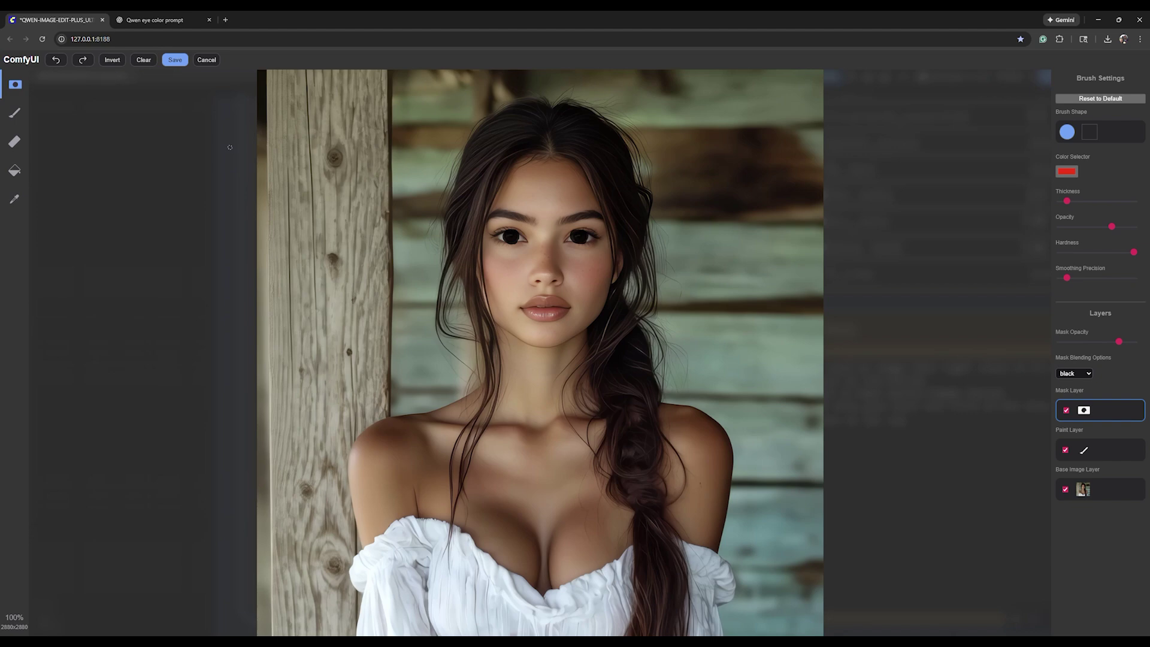
left_click(143, 60)
left_click_drag(1076, 202, 1098, 201)
mouse_move(736, 562)
left_mouse_down()
mouse_move(722, 583)
mouse_move(723, 628)
mouse_move(724, 586)
mouse_move(682, 543)
mouse_move(698, 579)
mouse_move(695, 634)
left_mouse_up()
mouse_move(636, 568)
left_mouse_down()
mouse_move(610, 551)
mouse_move(622, 544)
mouse_move(624, 627)
mouse_move(615, 577)
mouse_move(560, 595)
mouse_move(608, 573)
mouse_move(520, 591)
mouse_move(470, 545)
mouse_move(416, 526)
mouse_move(366, 553)
mouse_move(359, 634)
left_mouse_up()
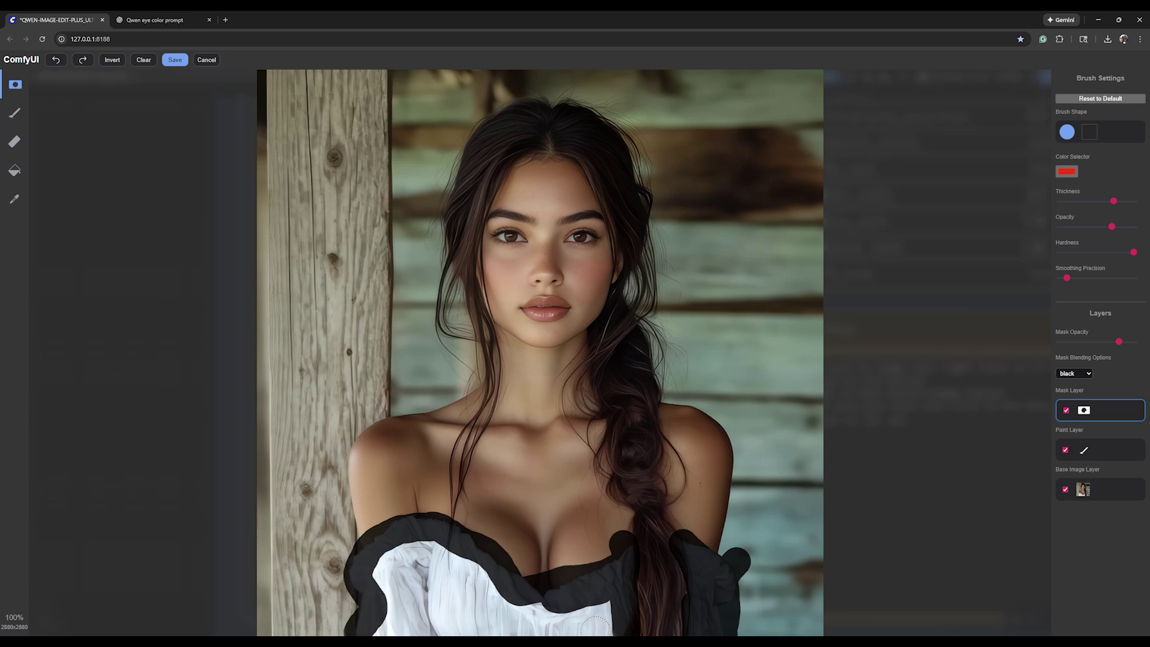
mouse_move(596, 626)
left_mouse_down()
mouse_move(382, 627)
mouse_move(389, 612)
mouse_move(370, 582)
mouse_move(390, 560)
mouse_move(437, 556)
mouse_move(410, 548)
mouse_move(553, 605)
mouse_move(611, 601)
mouse_move(573, 604)
mouse_move(480, 569)
mouse_move(390, 587)
mouse_move(517, 611)
mouse_move(457, 607)
mouse_move(423, 606)
left_mouse_up()
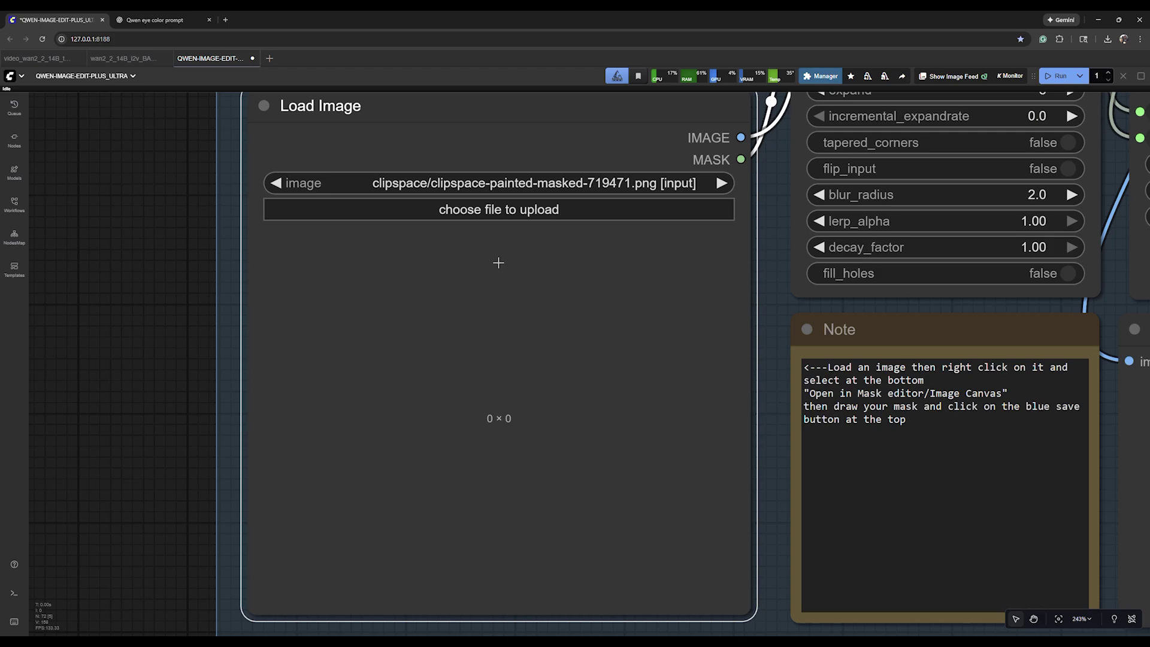
Bring up the prompt node and delete the old eye-colour prompt text.
scroll(335, 198, "down", 4)
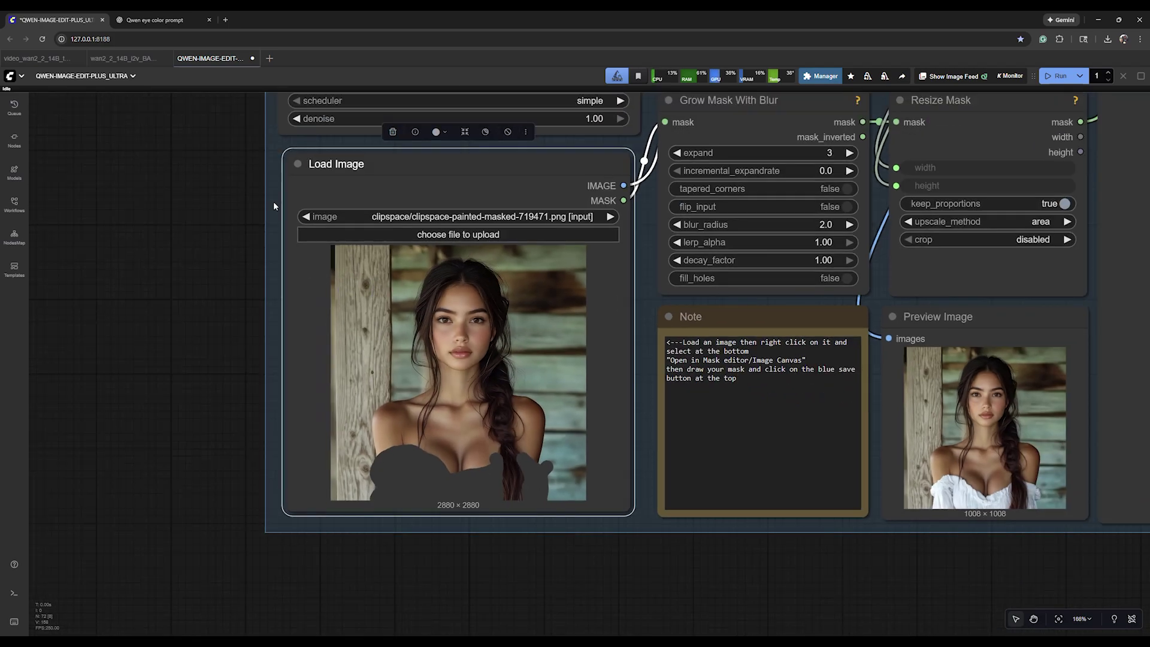
left_click_drag(273, 201, 278, 621)
left_click_drag(282, 251, 297, 396)
left_click(478, 373)
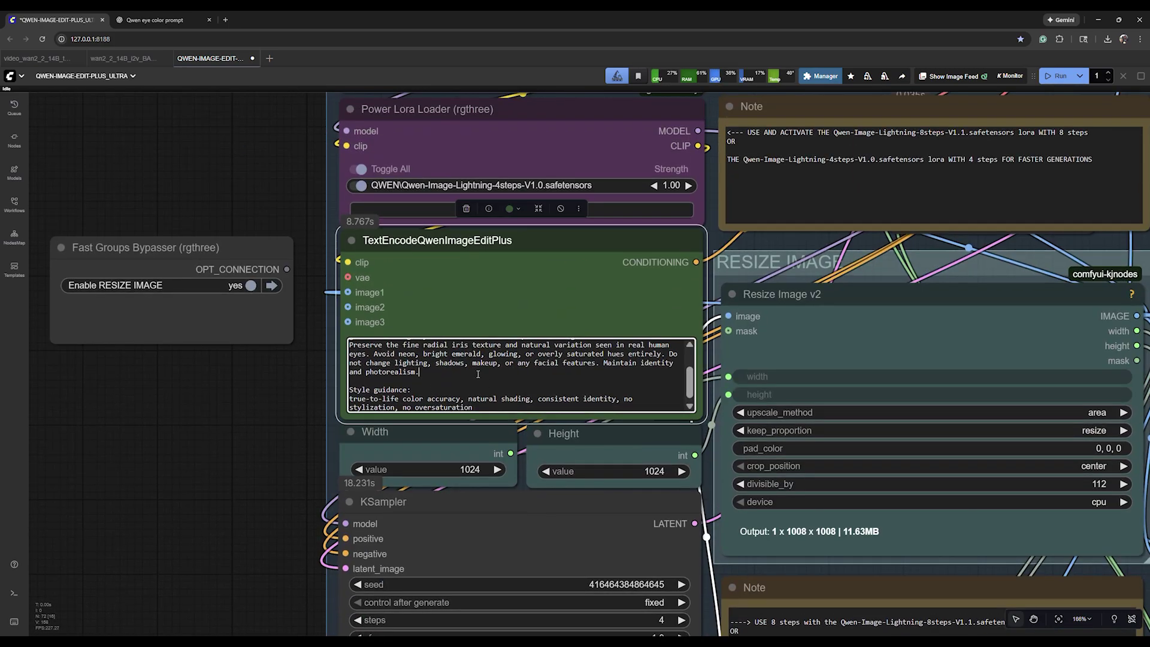
triple_click(477, 373)
key("ctrl+a")
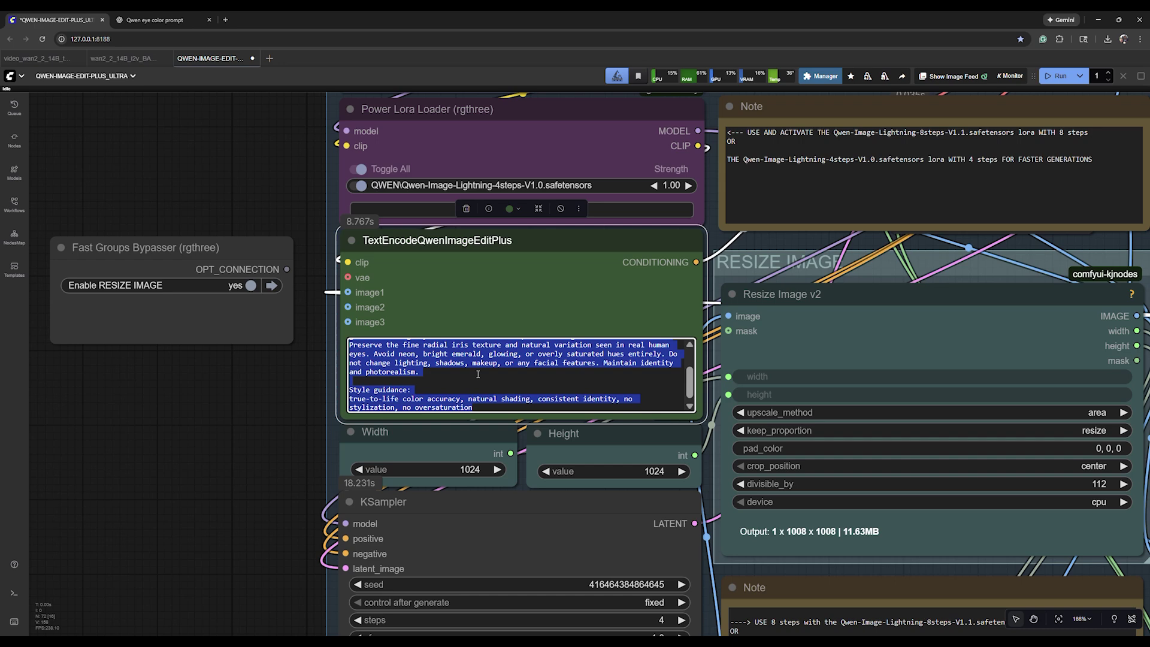
key("BackSpace")
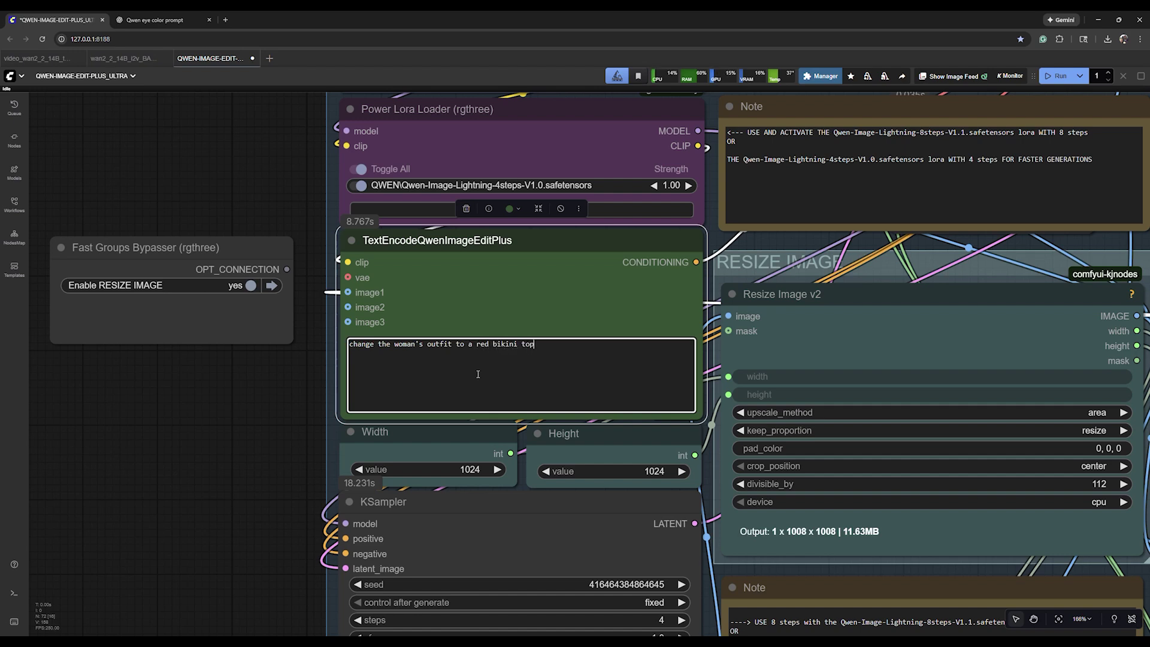
Run the workflow with the white-top mask and red bikini prompt, then view the results.
scroll(467, 329, "down", 1)
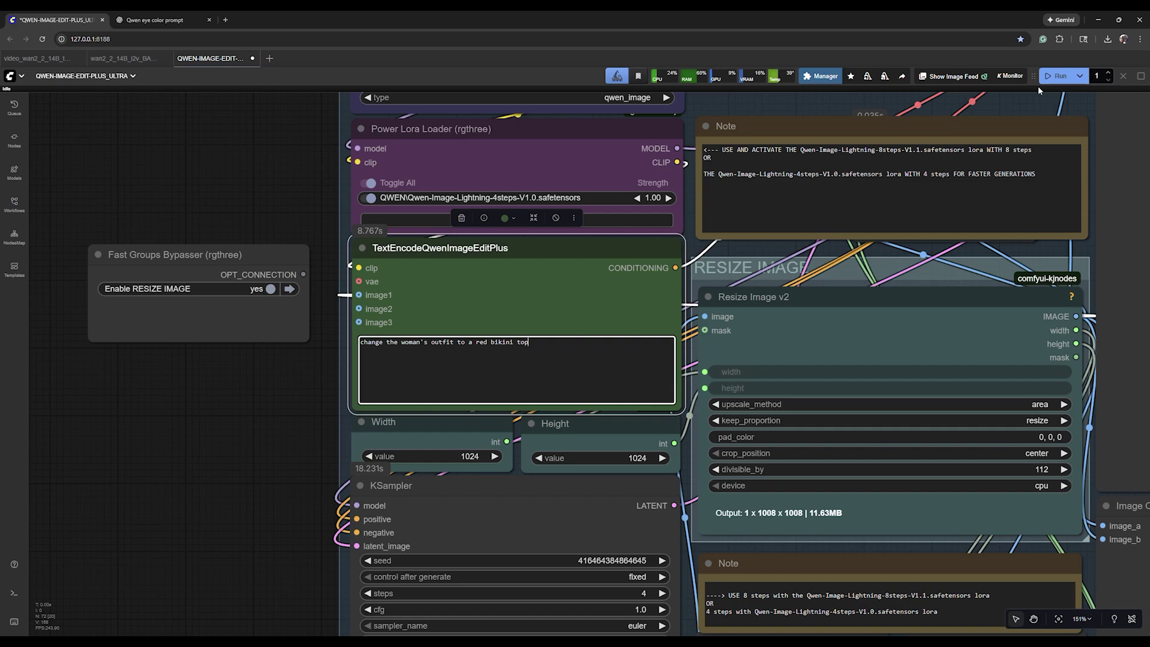
left_click(1055, 78)
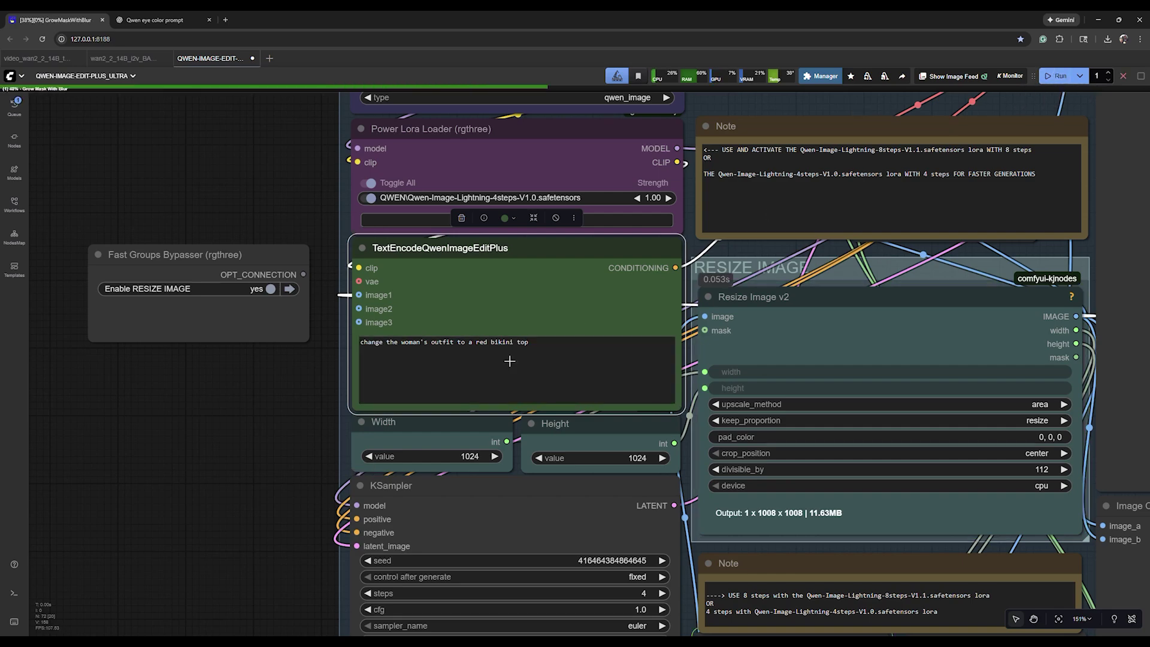
scroll(304, 420, "down", 6)
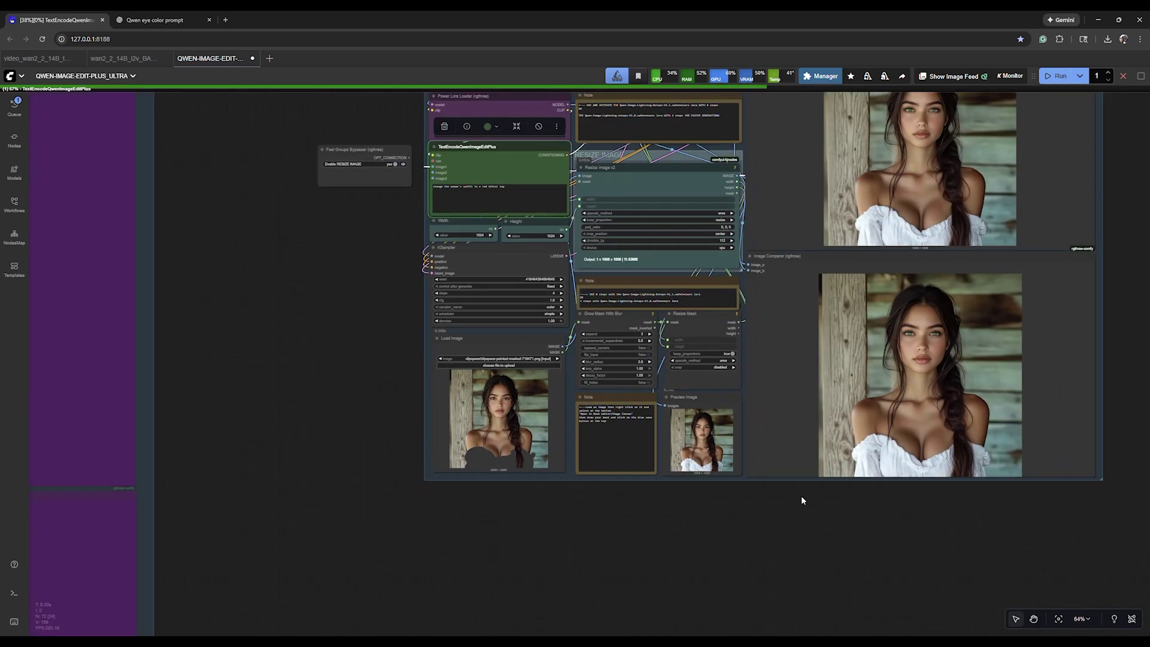
left_click_drag(802, 500, 639, 533)
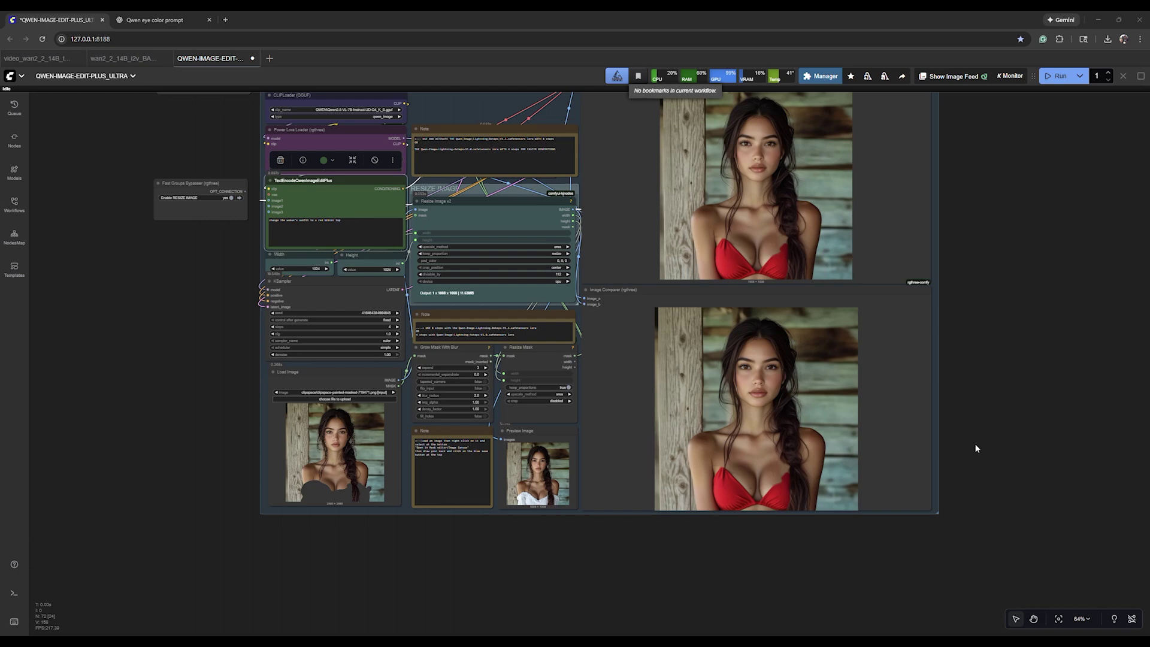
scroll(972, 459, "up", 4)
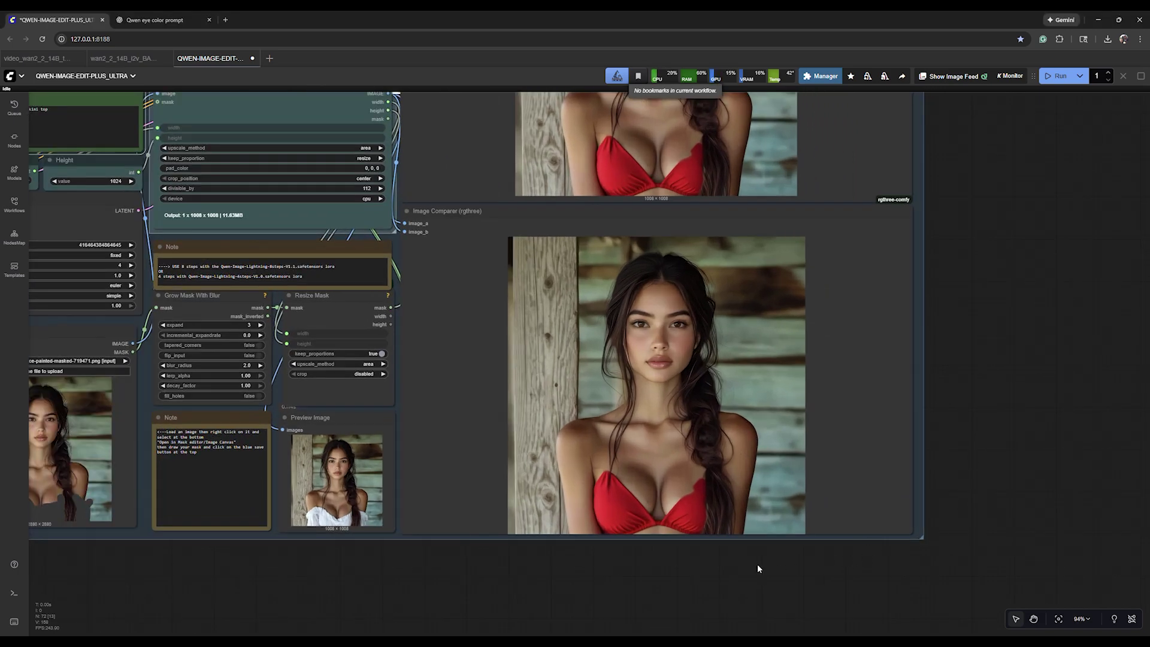
scroll(757, 567, "up", 3)
scroll(699, 521, "up", 3)
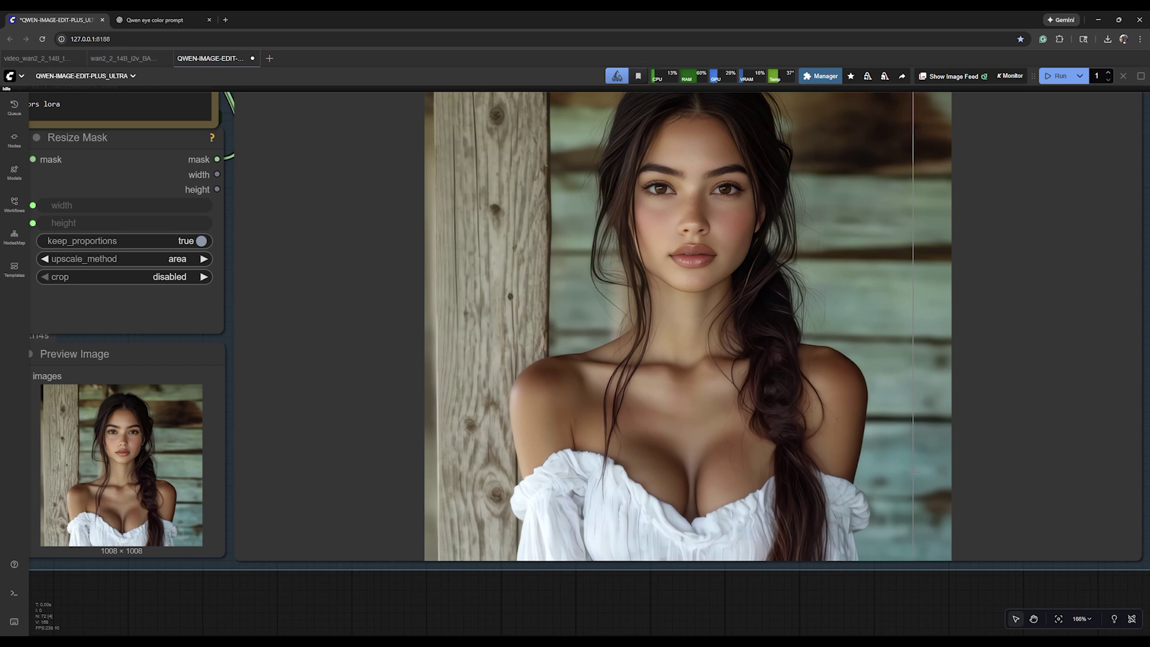
scroll(914, 473, "down", 6)
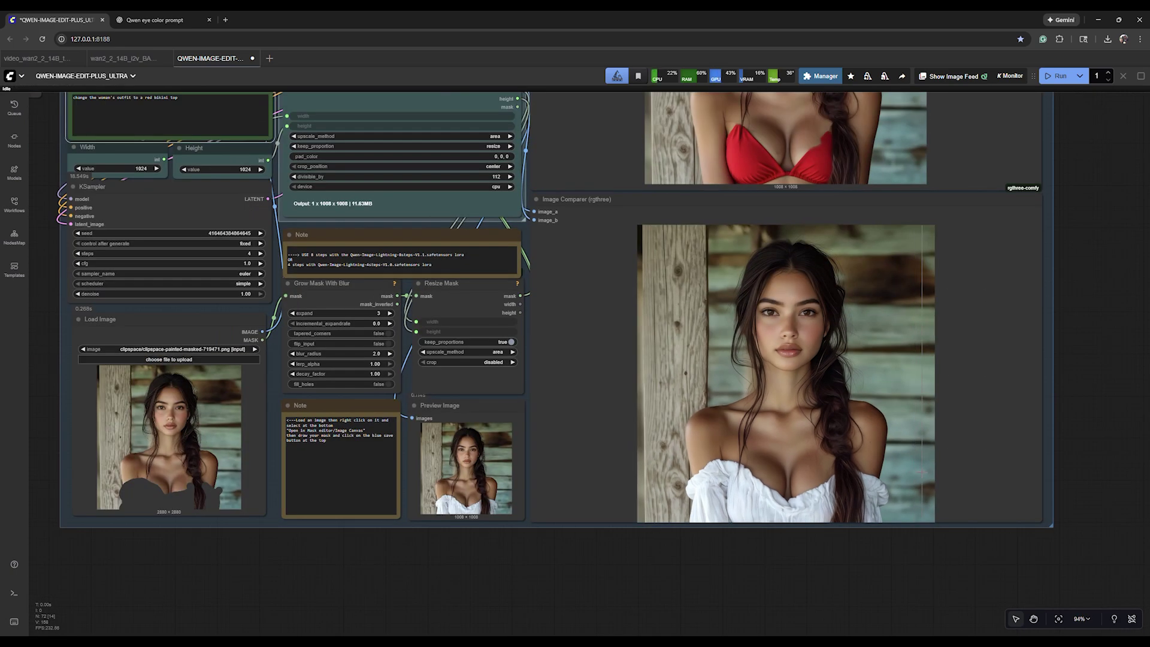
scroll(922, 471, "down", 4)
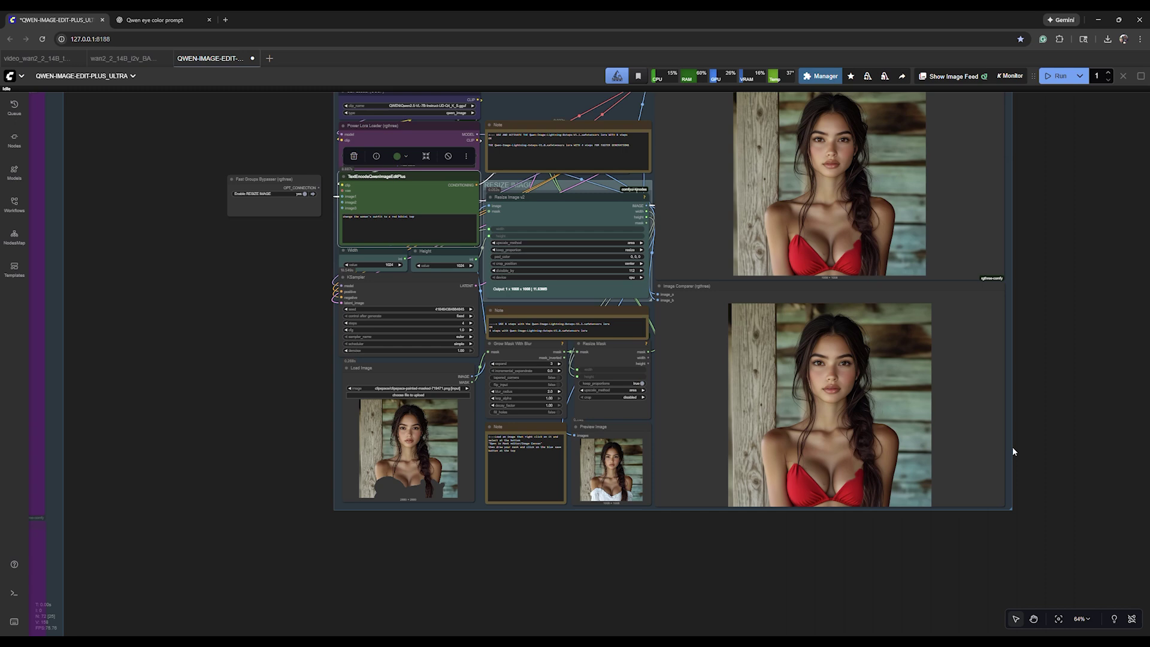
left_click_drag(1047, 328, 939, 403)
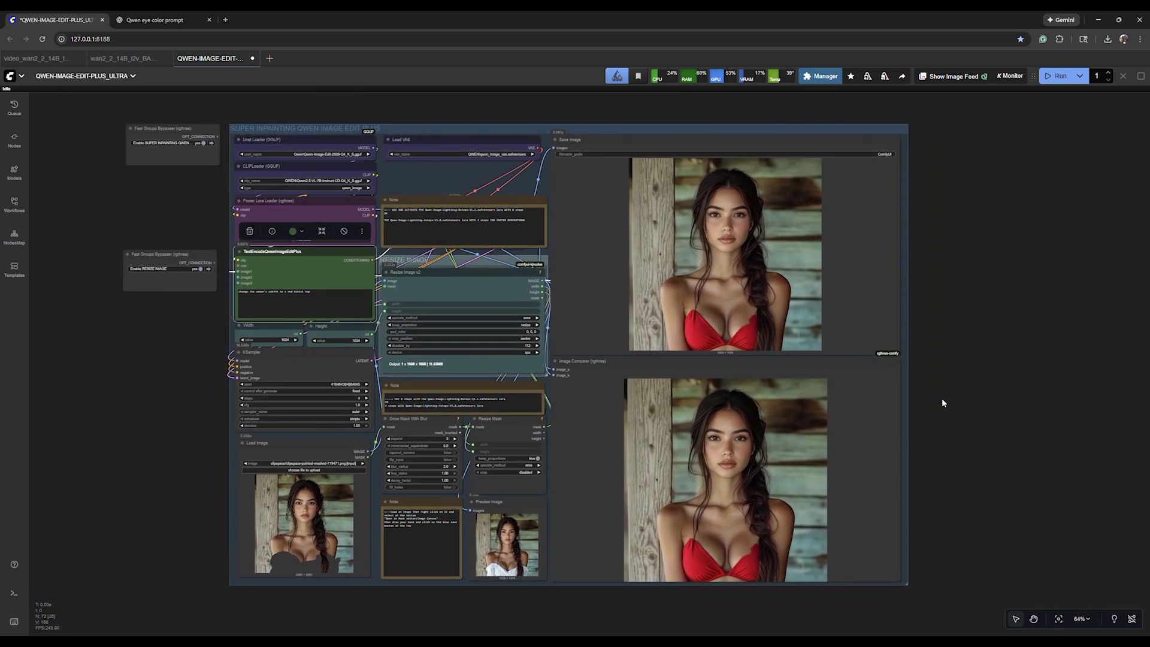